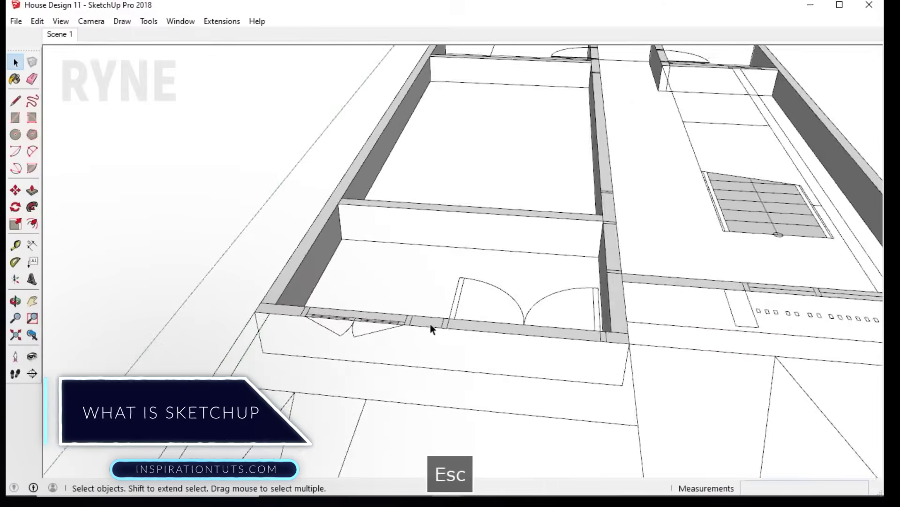
# Step: Push/pull the floor-plan wall faces up into 3D walls, raising the end wall by 3
pyautogui.click(452, 325)
pyautogui.press('p')
pyautogui.scroll(-5, 448, 325)
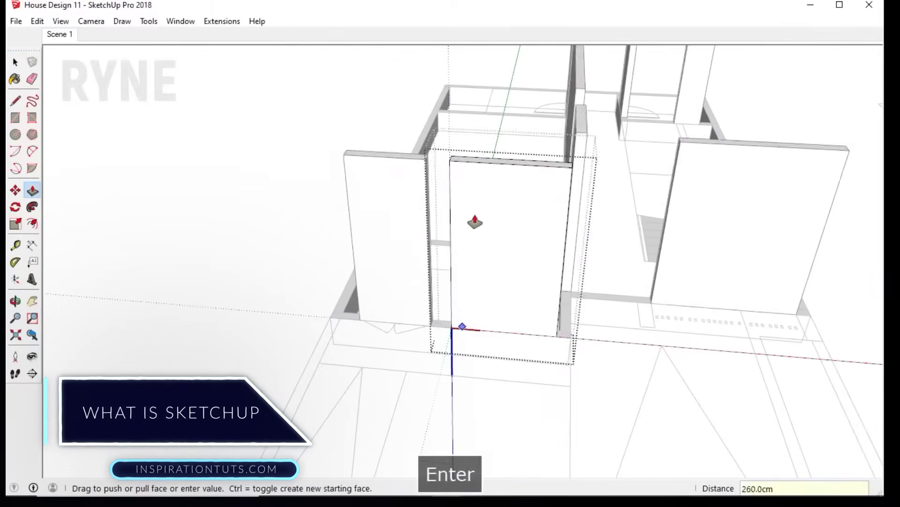
pyautogui.scroll(-5, 476, 221)
pyautogui.moveTo(475, 221); pyautogui.dragTo(478, 311, button='middle')
pyautogui.press('Escape')
pyautogui.press('p')
pyautogui.click(477, 311)
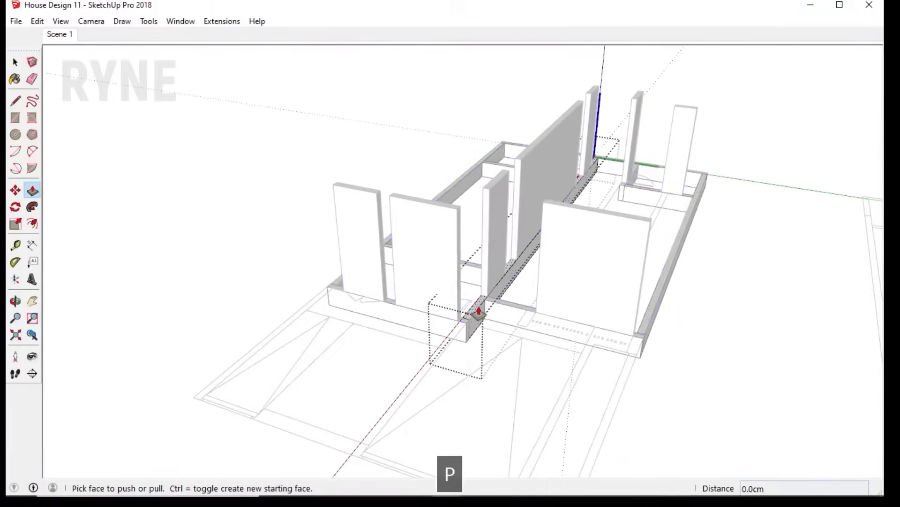
pyautogui.write('3')
pyautogui.press('Escape')
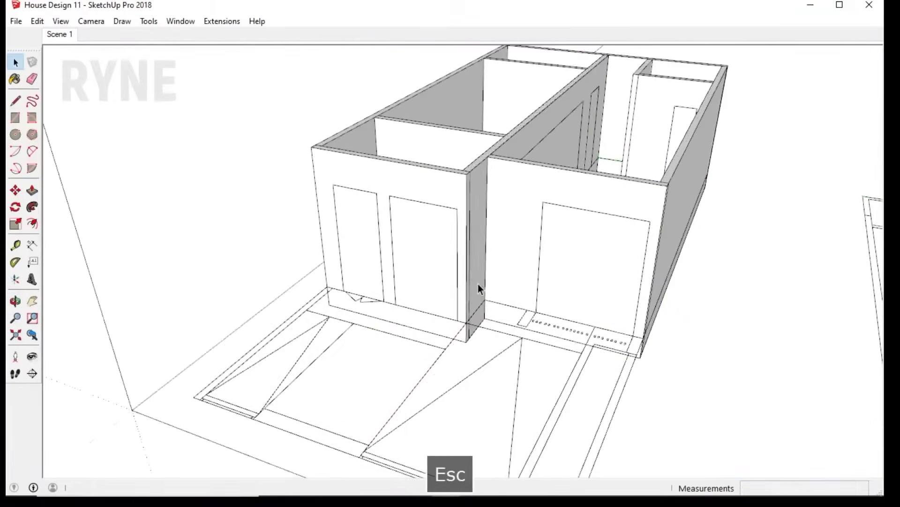
pyautogui.scroll(-3, 483, 310)
# Step: Box-select all the walls and intersect them with the selection
pyautogui.rightClick(509, 329)
pyautogui.moveTo(330, 99); pyautogui.dragTo(509, 247)
pyautogui.rightClick(507, 244)
pyautogui.press('Escape')
pyautogui.rightClick(505, 206)
pyautogui.click(678, 213)
pyautogui.moveTo(577, 195); pyautogui.dragTo(514, 342, button='middle')
# Step: Push the door panel through the wall to open a doorway
pyautogui.scroll(5, 520, 342)
pyautogui.tripleClick(524, 346)
pyautogui.press('p')
pyautogui.doubleClick(524, 346)
pyautogui.moveTo(418, 308); pyautogui.dragTo(619, 261, button='middle')
pyautogui.scroll(4, 600, 358)
pyautogui.scroll(-3, 609, 324)
pyautogui.scroll(4, 583, 297)
pyautogui.hotkey('ctrl', 'z')
pyautogui.click(590, 291)
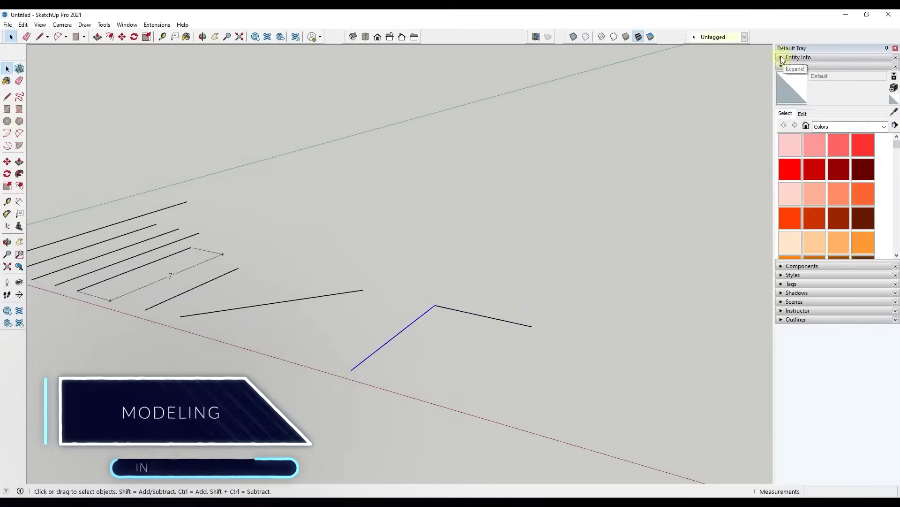
# Step: Expand Entity Info and close the zigzag lines into two triangular faces
pyautogui.click(782, 58)
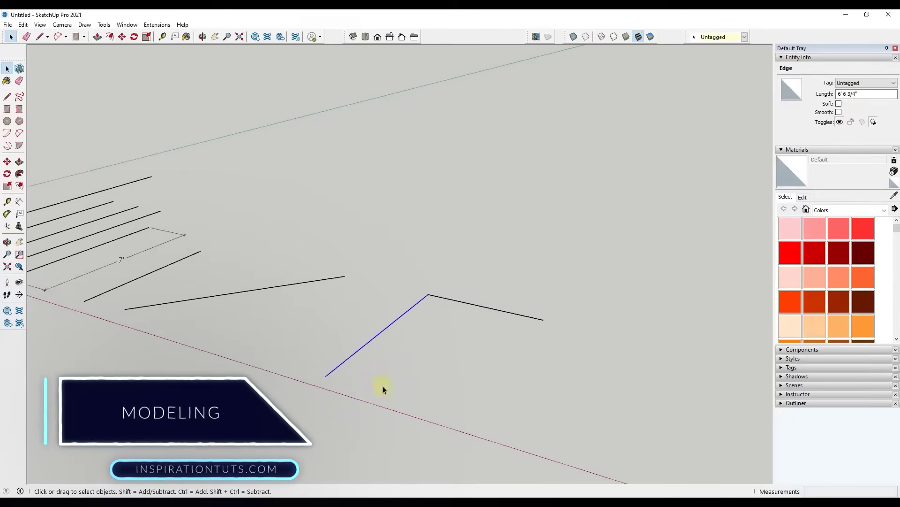
pyautogui.press('space')
pyautogui.click(362, 376)
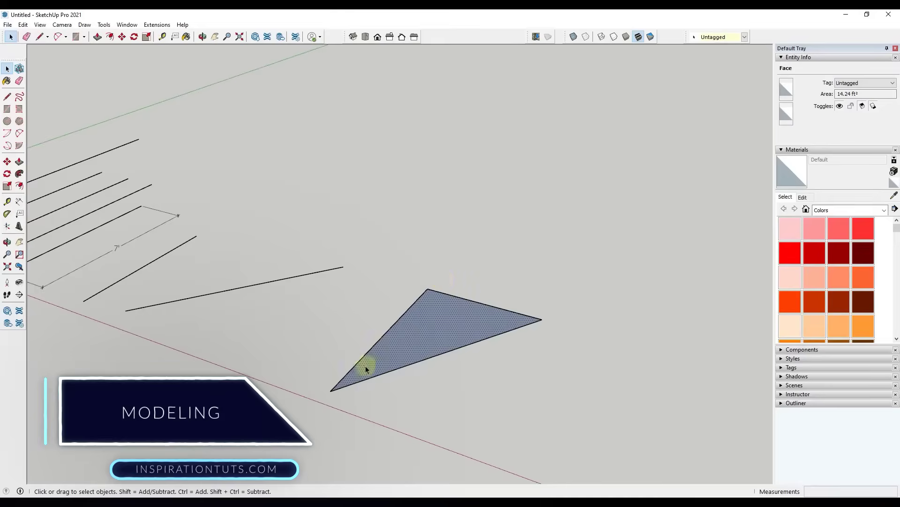
pyautogui.press('l')
pyautogui.moveTo(478, 426); pyautogui.dragTo(505, 312, button='middle')
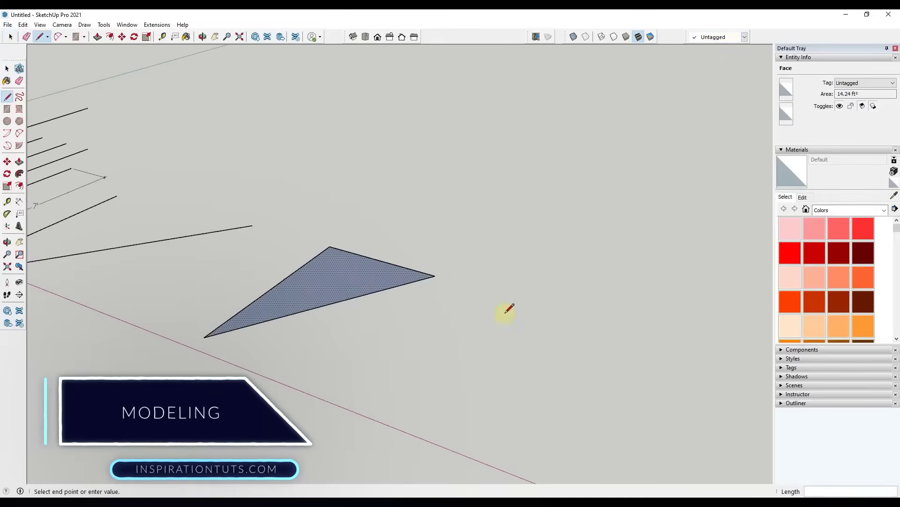
pyautogui.click(533, 462)
pyautogui.press('space')
pyautogui.moveTo(519, 410); pyautogui.dragTo(507, 429, button='middle')
pyautogui.moveTo(413, 390); pyautogui.dragTo(355, 403, button='middle')
pyautogui.click(504, 424)
pyautogui.press('space')
# Step: Delete an edge, redraw it to restore the face, and close the remaining triangle
pyautogui.moveTo(348, 288); pyautogui.dragTo(559, 368, button='middle')
pyautogui.moveTo(422, 357); pyautogui.dragTo(303, 291, button='middle')
pyautogui.press('Delete')
pyautogui.press('l')
pyautogui.click(503, 396)
pyautogui.press('space')
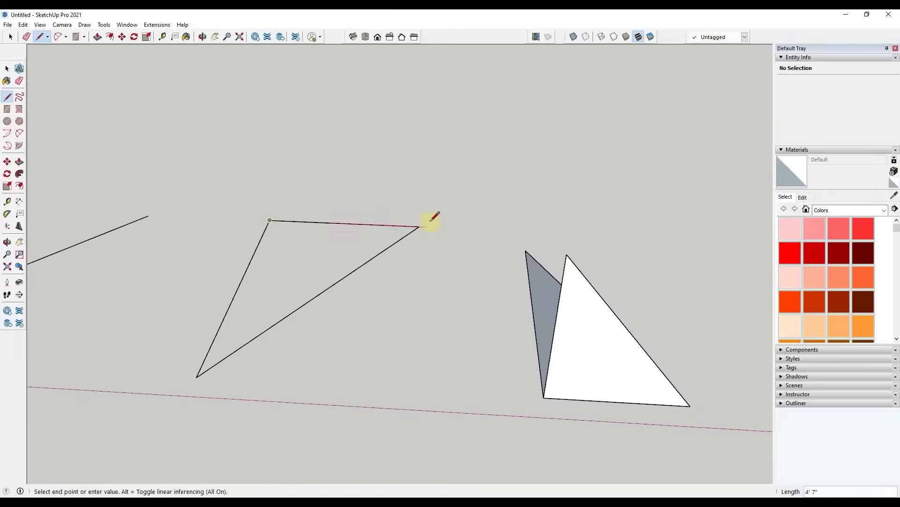
pyautogui.click(419, 226)
pyautogui.press('space')
pyautogui.hotkey('ctrl', 'z')
pyautogui.hotkey('ctrl', 'y')
pyautogui.moveTo(197, 371); pyautogui.dragTo(454, 231, button='middle')
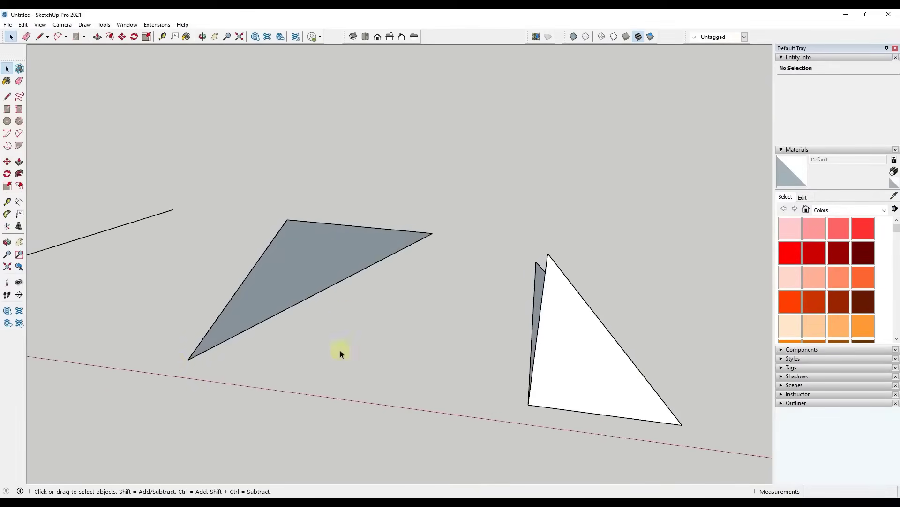
pyautogui.moveTo(345, 294); pyautogui.dragTo(378, 329, button='middle')
# Step: Delete the rectangle's face, leaving only its edges
pyautogui.press('space')
pyautogui.scroll(3, 446, 328)
pyautogui.click(446, 327)
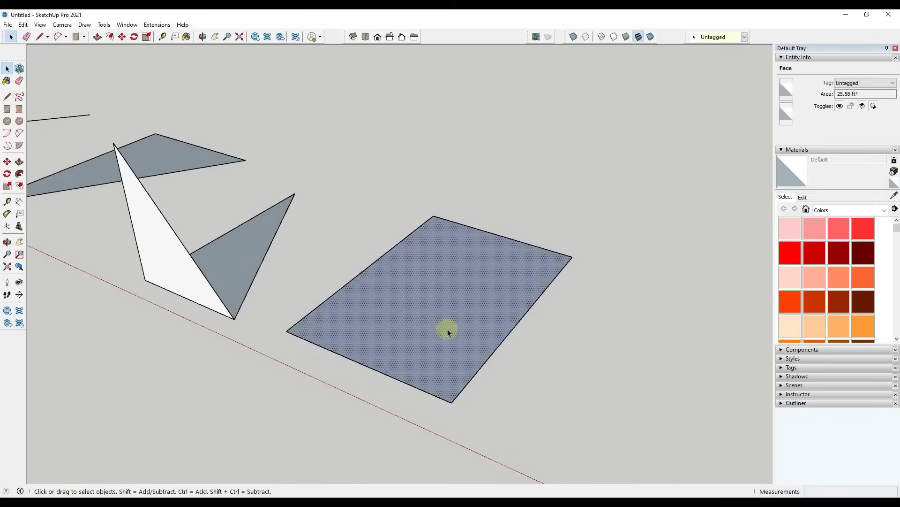
pyautogui.press('Delete')
pyautogui.hotkey('ctrl', 'z')
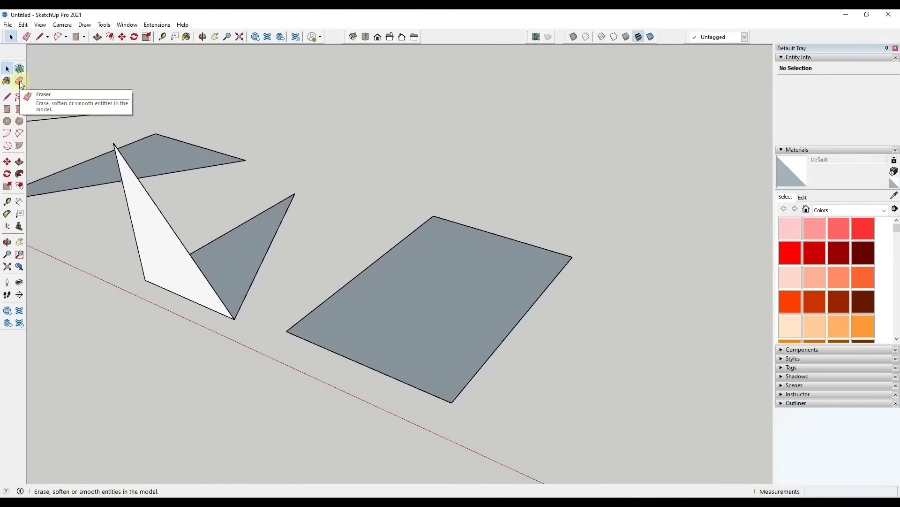
pyautogui.hotkey('ctrl', 'y')
pyautogui.hotkey('ctrl', 'z')
pyautogui.hotkey('ctrl', 'y')
pyautogui.hotkey('ctrl', 'z')
pyautogui.hotkey('ctrl', 'y')
pyautogui.press('l')
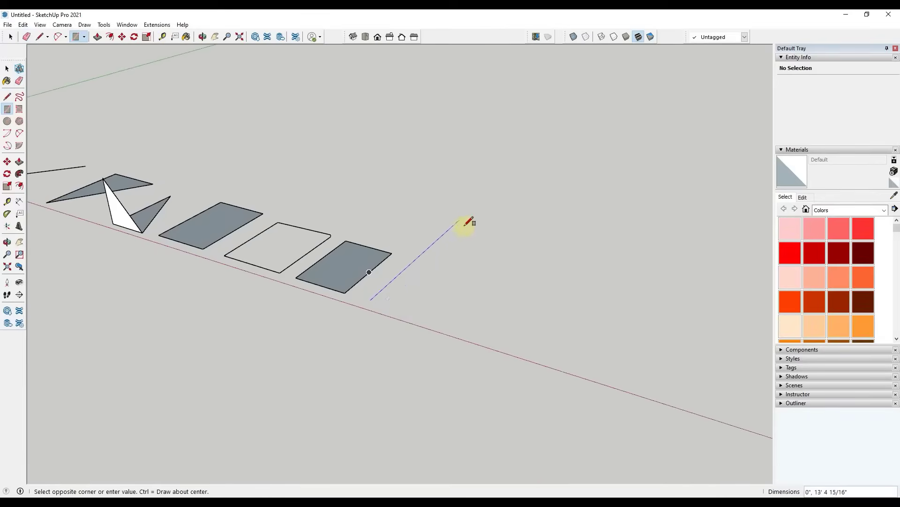
# Step: Select the thin strip and place a moved copy of it beside the wall
pyautogui.press('space')
pyautogui.click(427, 254)
pyautogui.moveTo(427, 254); pyautogui.dragTo(465, 171, button='middle')
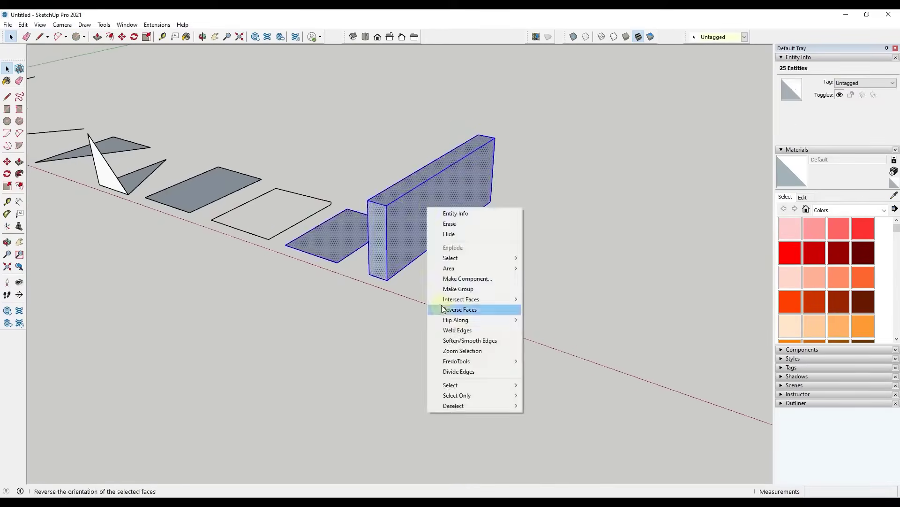
pyautogui.click(492, 306)
pyautogui.moveTo(382, 261); pyautogui.dragTo(458, 263, button='middle')
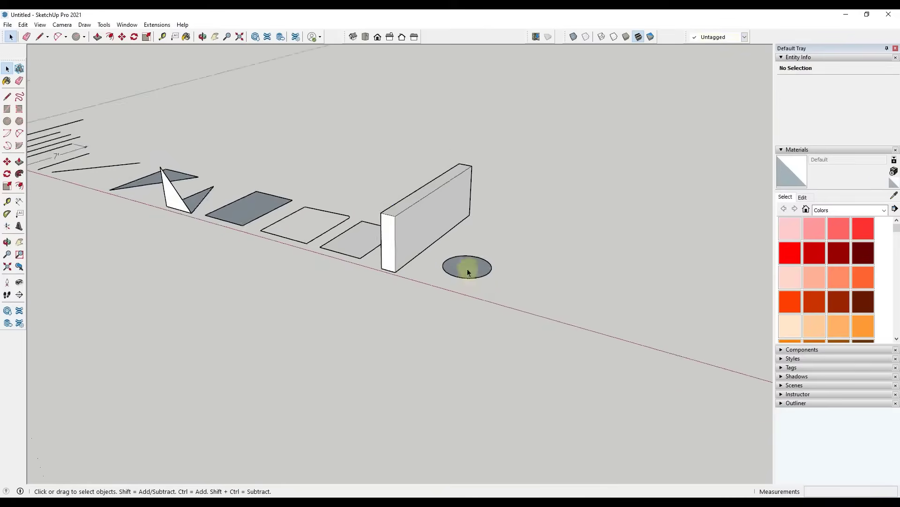
pyautogui.press('m')
pyautogui.click(458, 263)
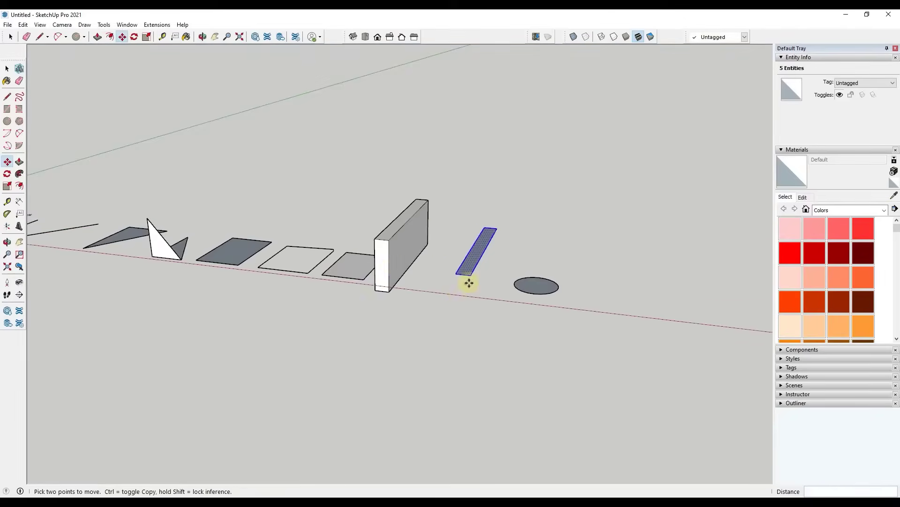
pyautogui.click(468, 282)
pyautogui.press('space')
pyautogui.scroll(3, 284, 225)
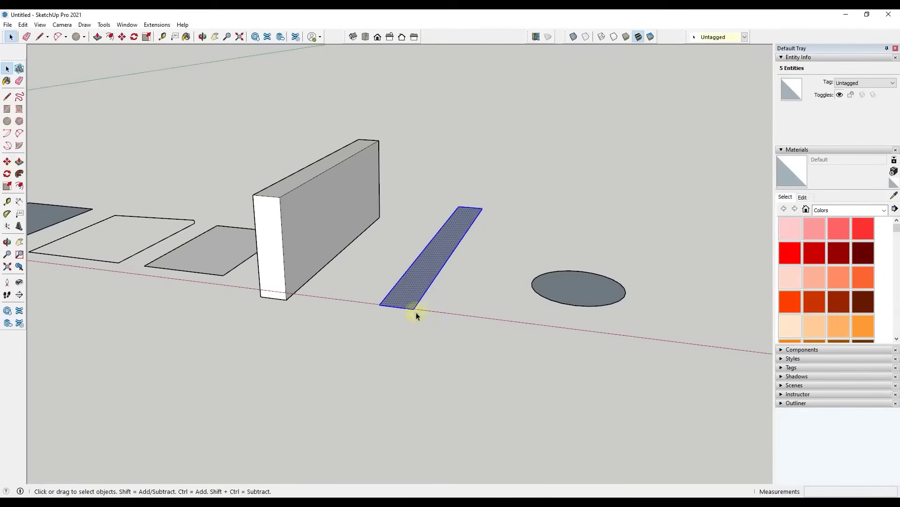
pyautogui.scroll(-2, 443, 280)
# Step: Pull the circle up into a cylinder 5 high
pyautogui.press('p')
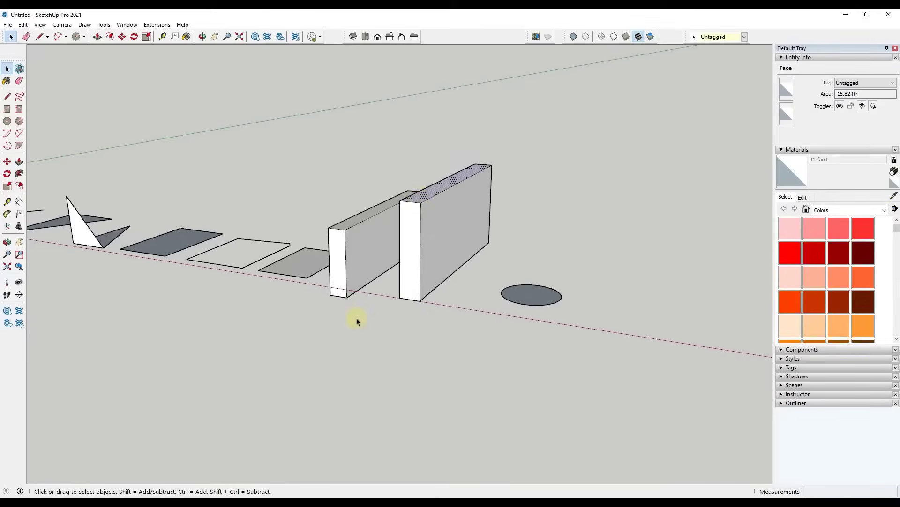
pyautogui.scroll(-2, 413, 305)
pyautogui.click(494, 290)
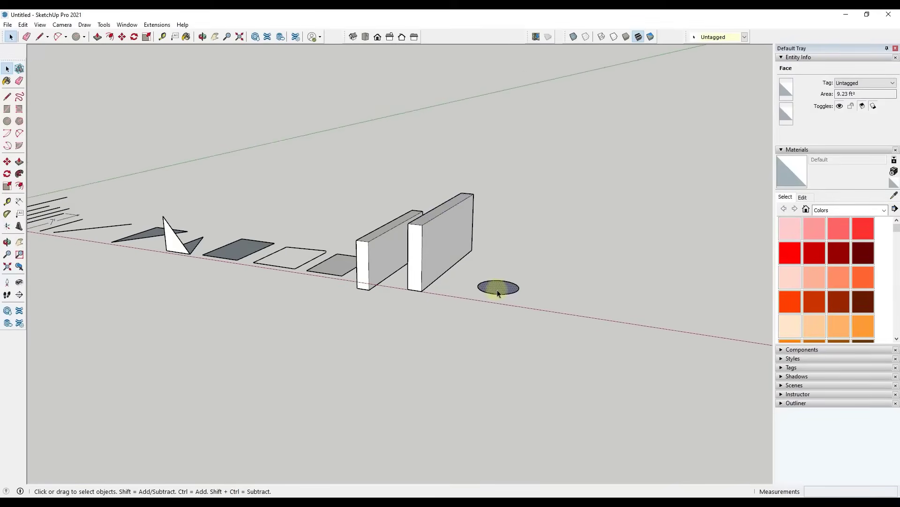
pyautogui.scroll(2, 499, 294)
pyautogui.press('p')
pyautogui.scroll(-1, 493, 276)
pyautogui.moveTo(493, 276); pyautogui.dragTo(477, 171)
pyautogui.write('5')
pyautogui.press('Return')
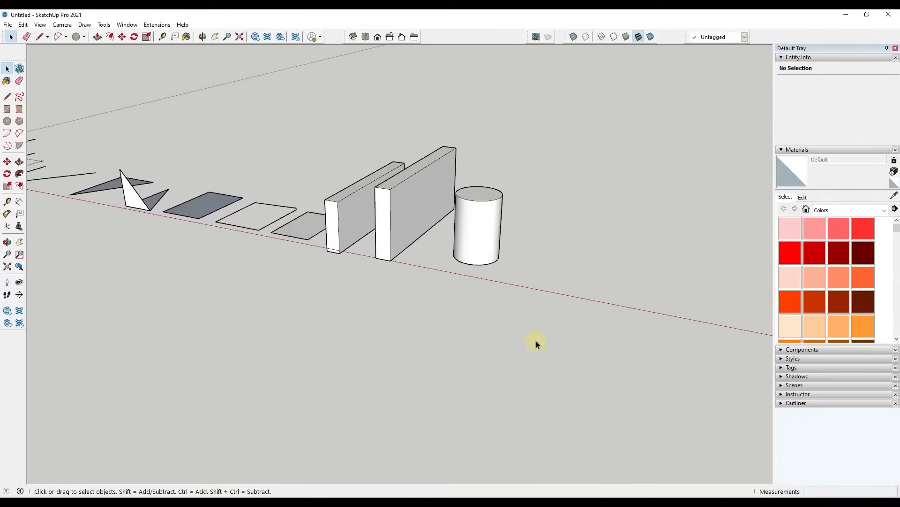
# Step: Rotate the right wall around a pivot point on it
pyautogui.moveTo(394, 245); pyautogui.dragTo(401, 232, button='middle')
pyautogui.click(581, 305)
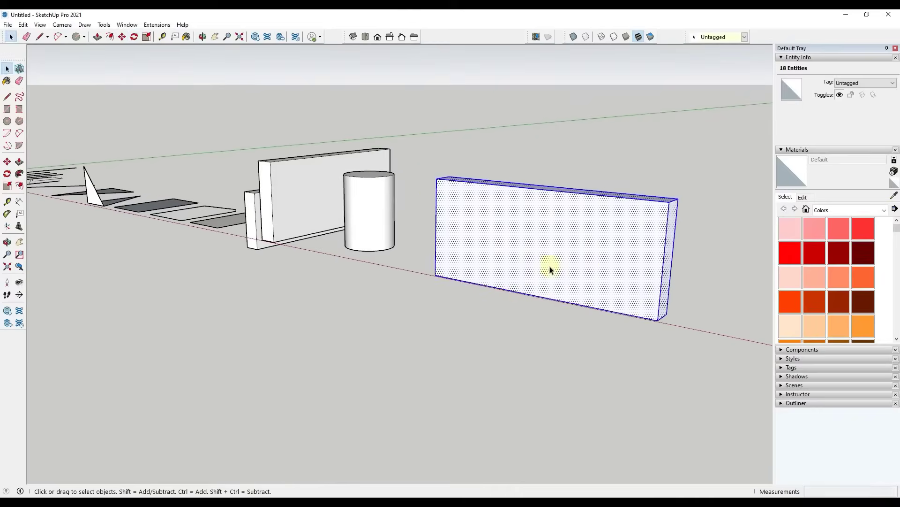
pyautogui.click(527, 287)
pyautogui.scroll(2, 441, 361)
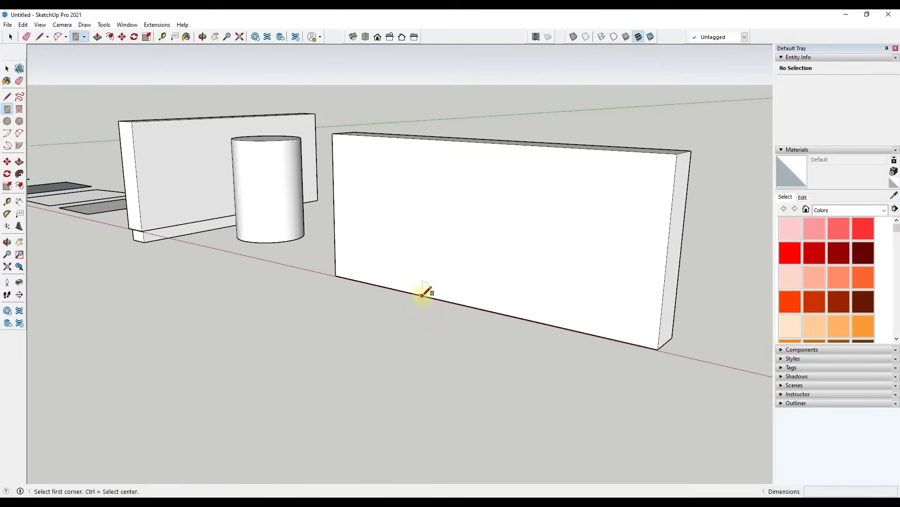
# Step: Draw a door-sized rectangle on the wall and push it through as a doorway
pyautogui.moveTo(423, 294); pyautogui.dragTo(474, 197)
pyautogui.press('space')
pyautogui.click(430, 235)
pyautogui.press('p')
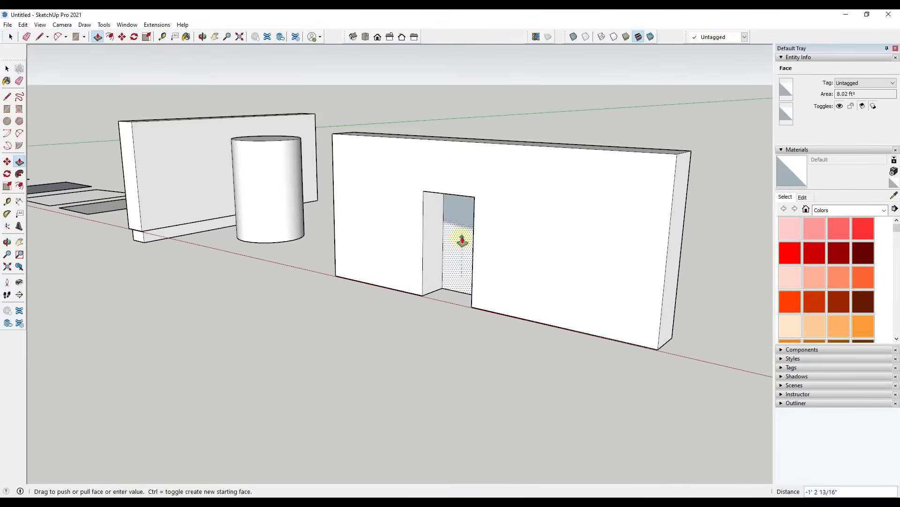
pyautogui.click(464, 242)
# Step: Round the wall's far corner by pushing away an arc-bounded face
pyautogui.moveTo(464, 241); pyautogui.dragTo(598, 203, button='middle')
pyautogui.press('a')
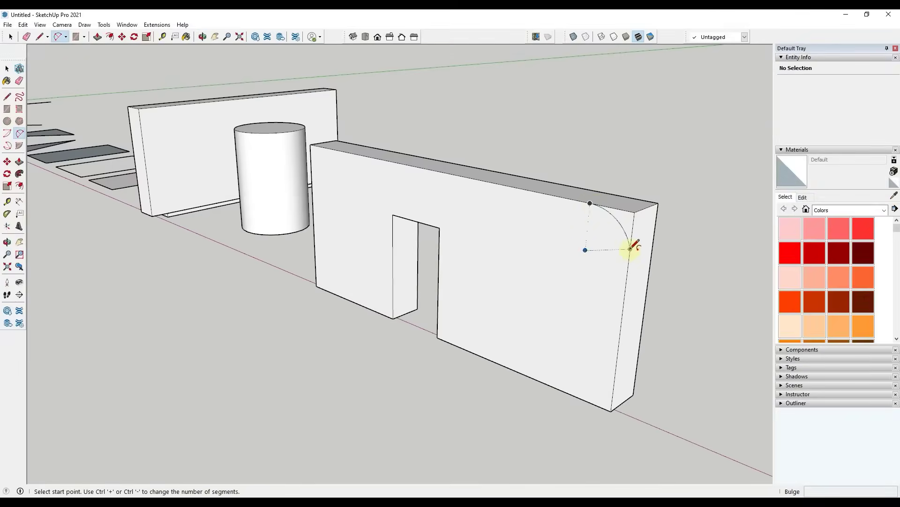
pyautogui.press('p')
pyautogui.click(628, 223)
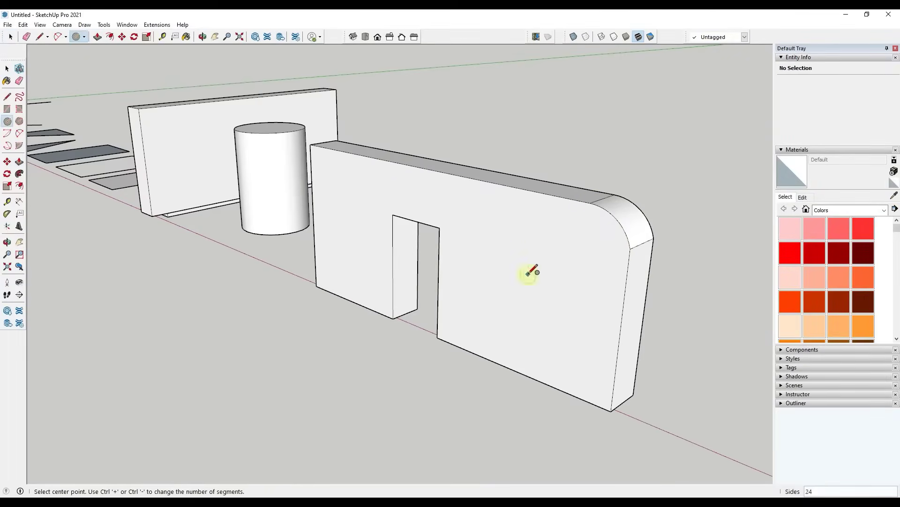
pyautogui.click(684, 263)
pyautogui.press('space')
pyautogui.moveTo(685, 263); pyautogui.dragTo(608, 331, button='middle')
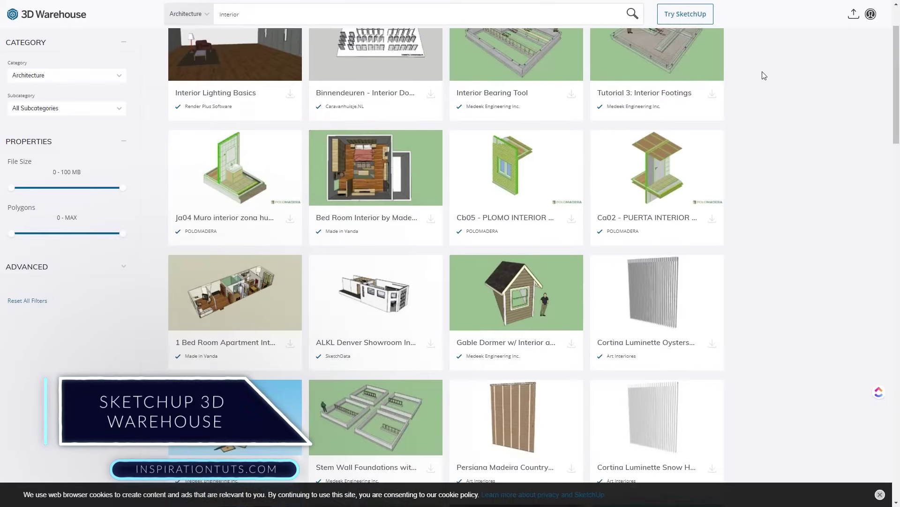
# Step: Scroll down the Architecture 'interior' results grid to browse more models
pyautogui.scroll(-1, 764, 76)
pyautogui.scroll(-2, 764, 76)
pyautogui.scroll(-2, 764, 76)
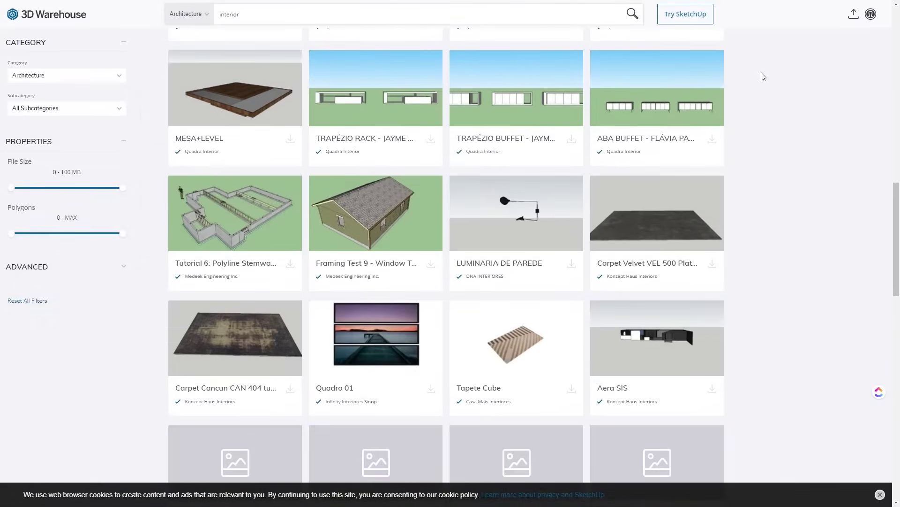
pyautogui.scroll(-6, 763, 76)
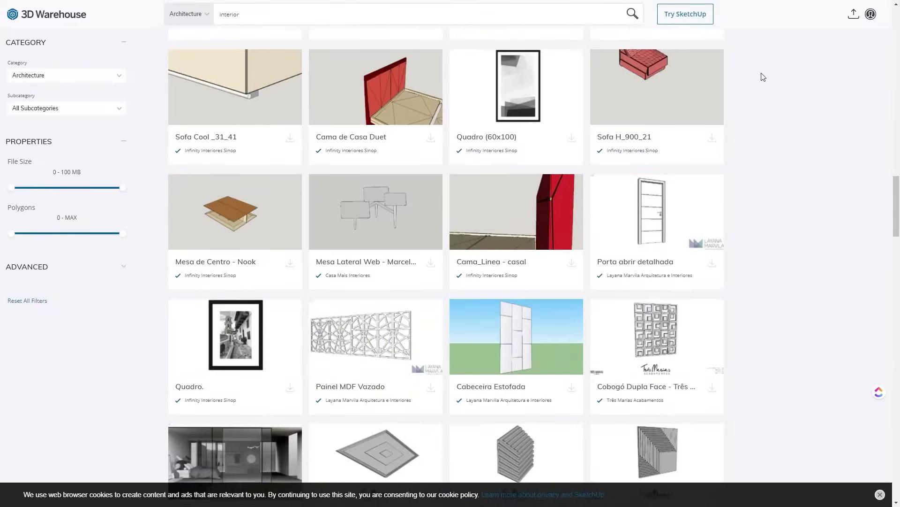
pyautogui.scroll(-3, 763, 77)
pyautogui.scroll(-8, 763, 77)
pyautogui.scroll(-6, 763, 77)
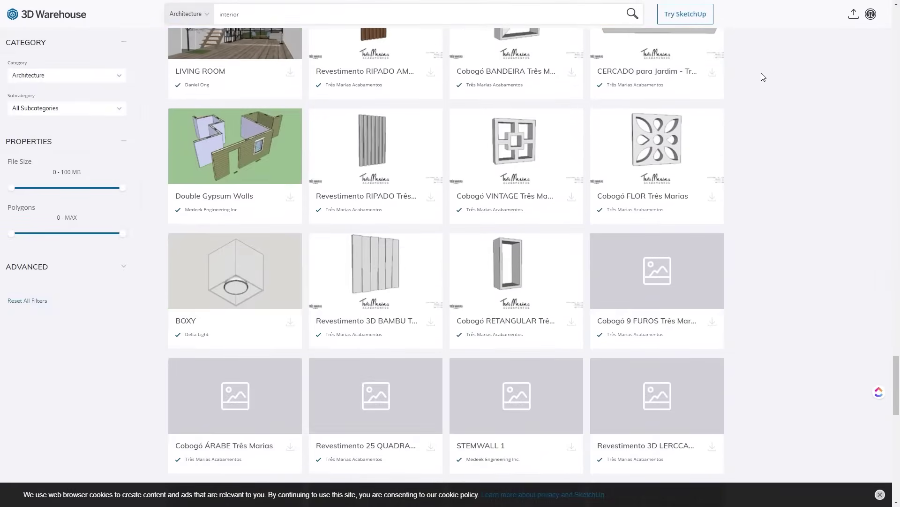
pyautogui.scroll(-3, 763, 76)
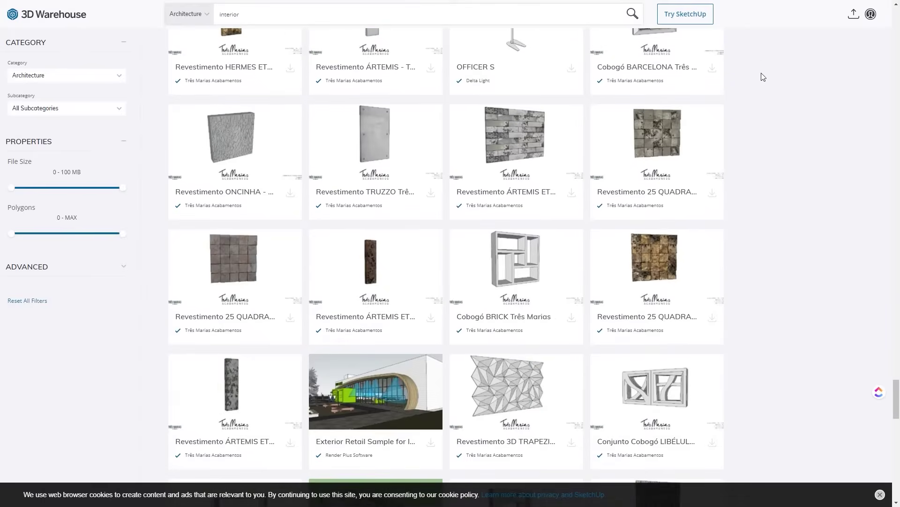
pyautogui.scroll(-5, 763, 77)
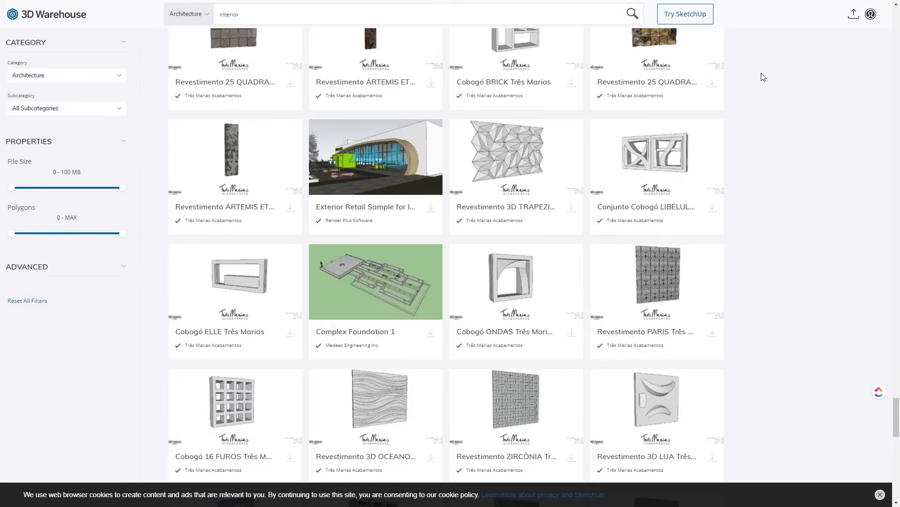
pyautogui.scroll(-3, 763, 77)
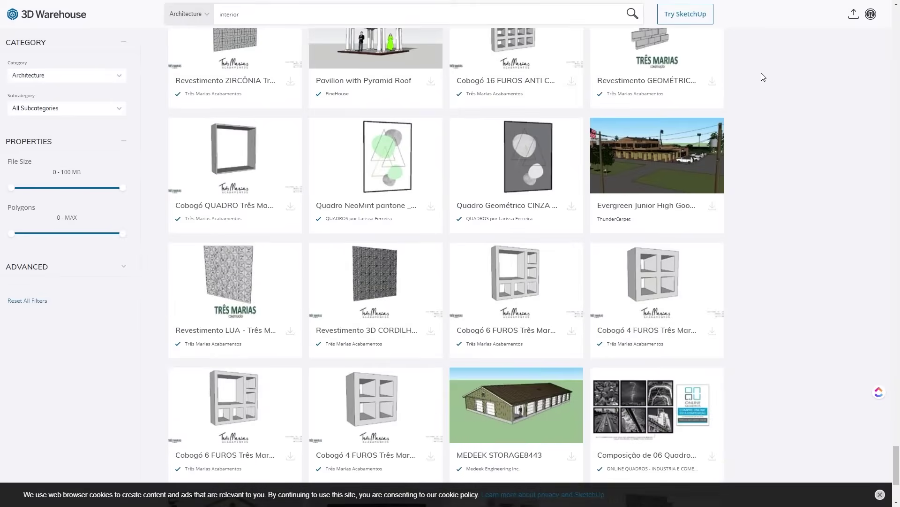
pyautogui.scroll(-3, 763, 77)
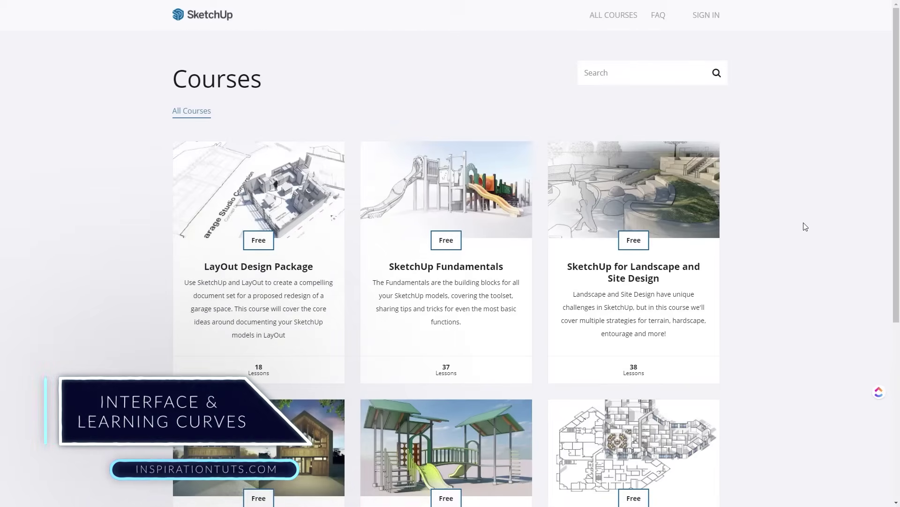
# Step: Review the LayOut Design Package course curriculum and return to the Courses listing
pyautogui.scroll(-4, 805, 226)
pyautogui.scroll(-2, 803, 235)
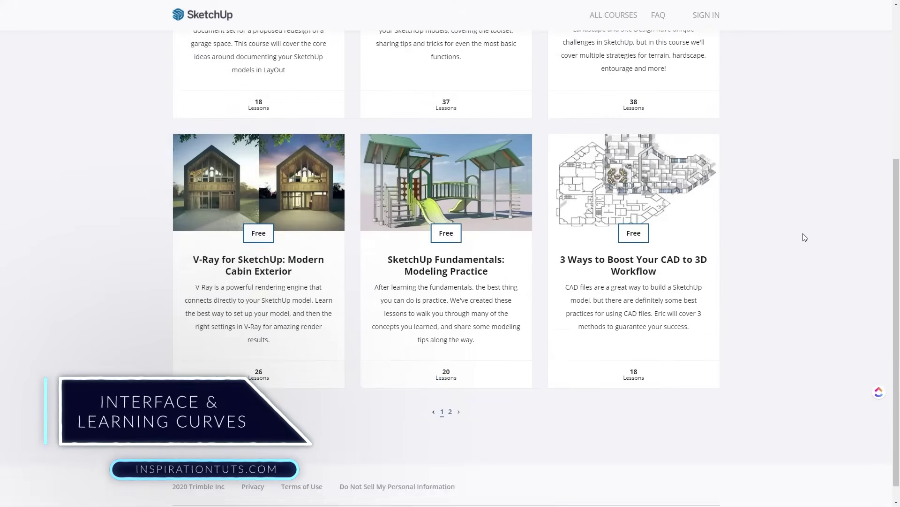
pyautogui.scroll(5, 804, 235)
pyautogui.click(288, 159)
pyautogui.scroll(-3, 285, 155)
pyautogui.scroll(3, 295, 156)
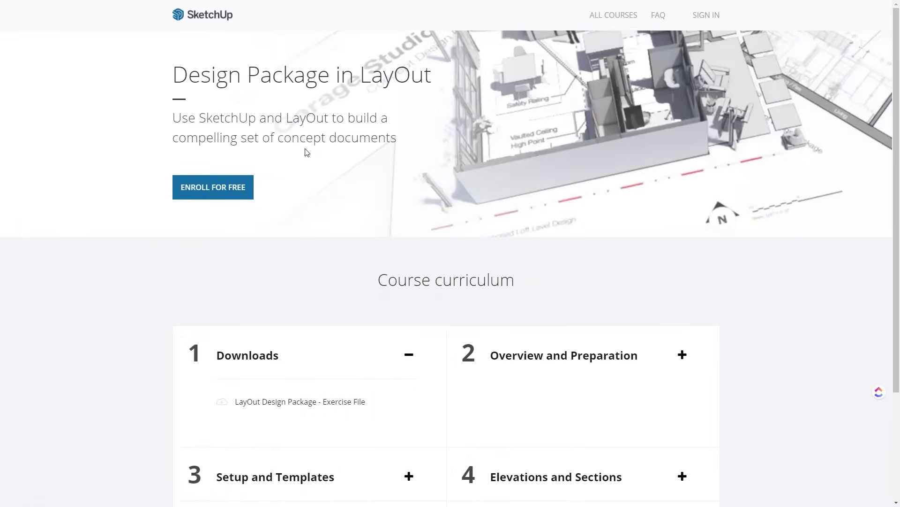
pyautogui.hotkey('alt', 'Left')
# Step: Review the SketchUp Fundamentals course curriculum and return to the listing
pyautogui.click(445, 131)
pyautogui.scroll(-7, 378, 203)
pyautogui.scroll(4, 382, 204)
pyautogui.scroll(3, 398, 192)
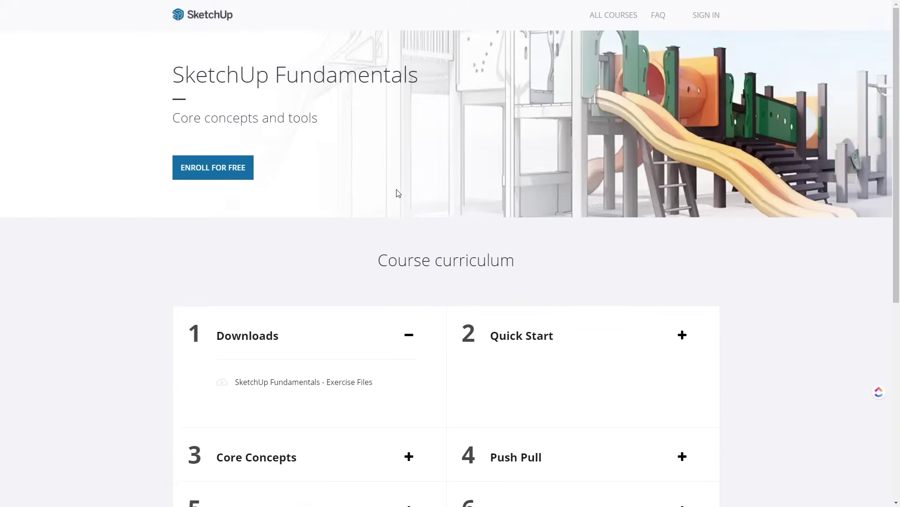
pyautogui.hotkey('alt', 'Left')
# Step: Review the SketchUp for Landscape and Site Design course curriculum, then return
pyautogui.click(635, 152)
pyautogui.scroll(-4, 591, 203)
pyautogui.scroll(-2, 591, 204)
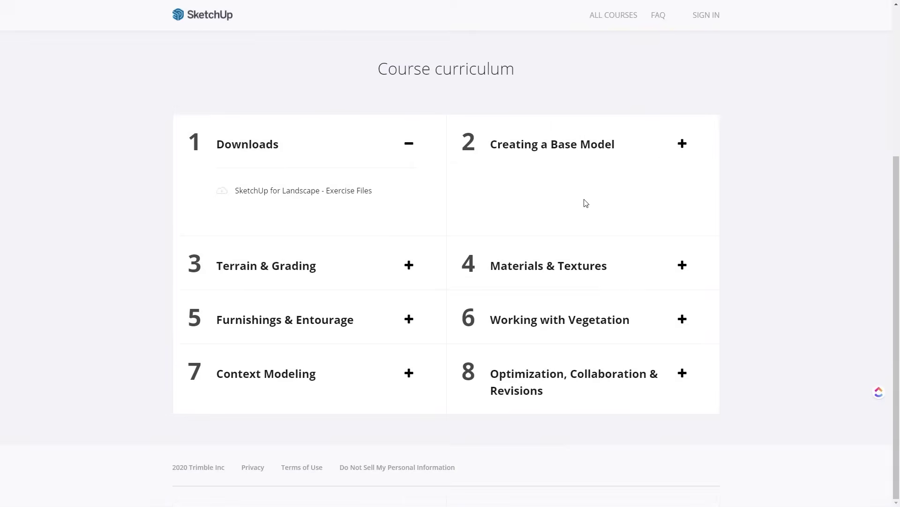
pyautogui.scroll(5, 584, 204)
pyautogui.hotkey('alt', 'Left')
# Step: Check the V-Ray for SketchUp and Fundamentals: Modeling Practice course pages
pyautogui.click(260, 227)
pyautogui.scroll(-5, 279, 224)
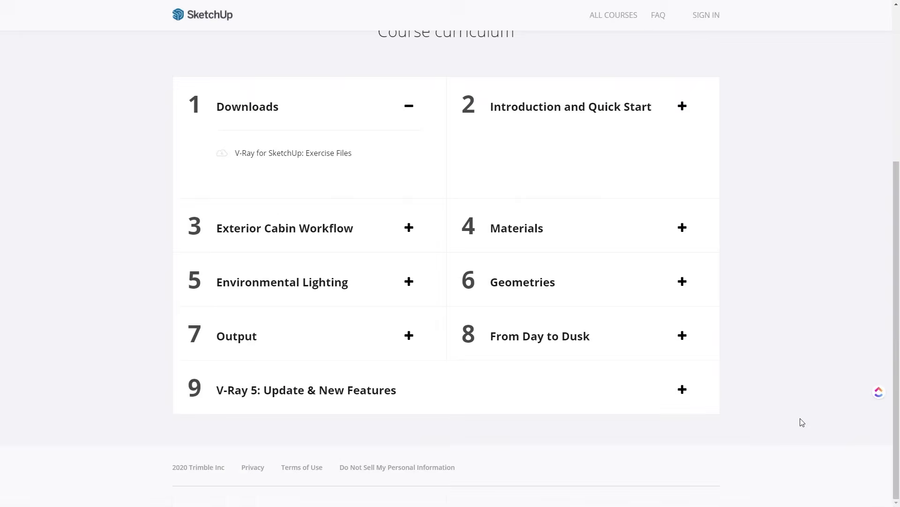
pyautogui.hotkey('alt', 'Left')
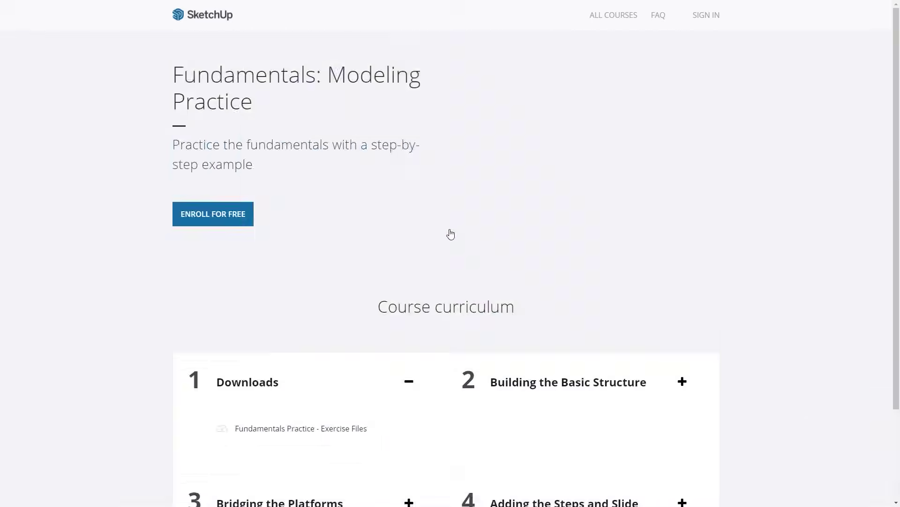
pyautogui.click(448, 235)
pyautogui.scroll(-3, 452, 282)
pyautogui.hotkey('alt', 'Left')
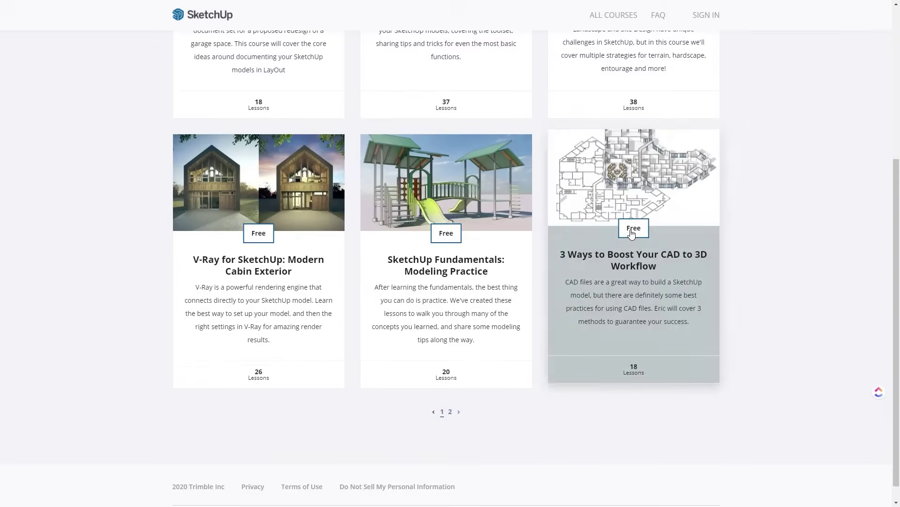
# Step: Review the 3 Ways to Boost Your CAD to 3D Workflow course page
pyautogui.click(589, 281)
pyautogui.scroll(-3, 586, 288)
pyautogui.scroll(3, 587, 293)
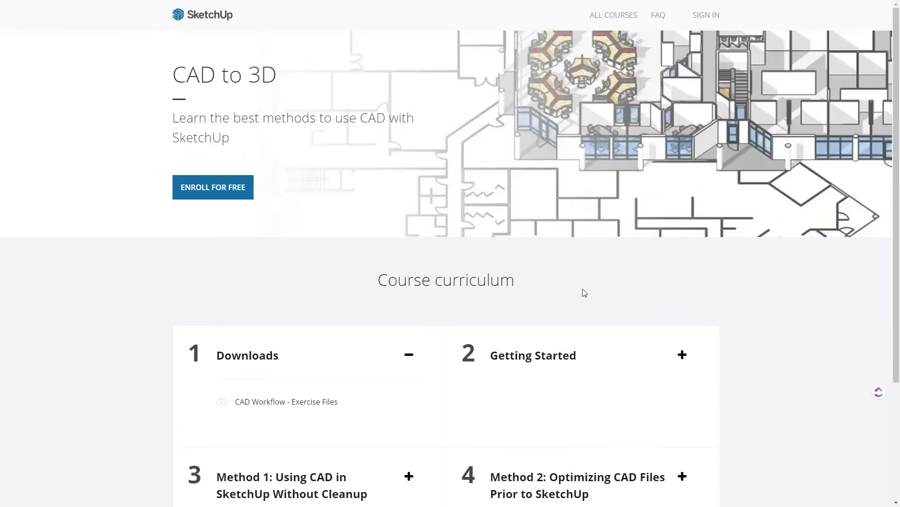
pyautogui.hotkey('alt', 'Left')
# Step: On the second page of courses, review the LayOut Essentials course curriculum
pyautogui.click(450, 393)
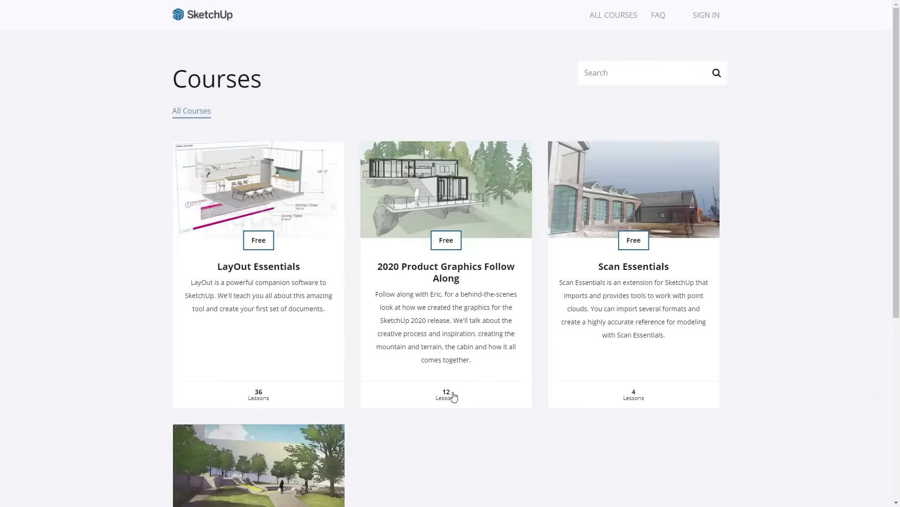
pyautogui.scroll(-4, 606, 448)
pyautogui.scroll(5, 822, 433)
pyautogui.click(255, 231)
pyautogui.scroll(-3, 249, 246)
pyautogui.scroll(-3, 118, 279)
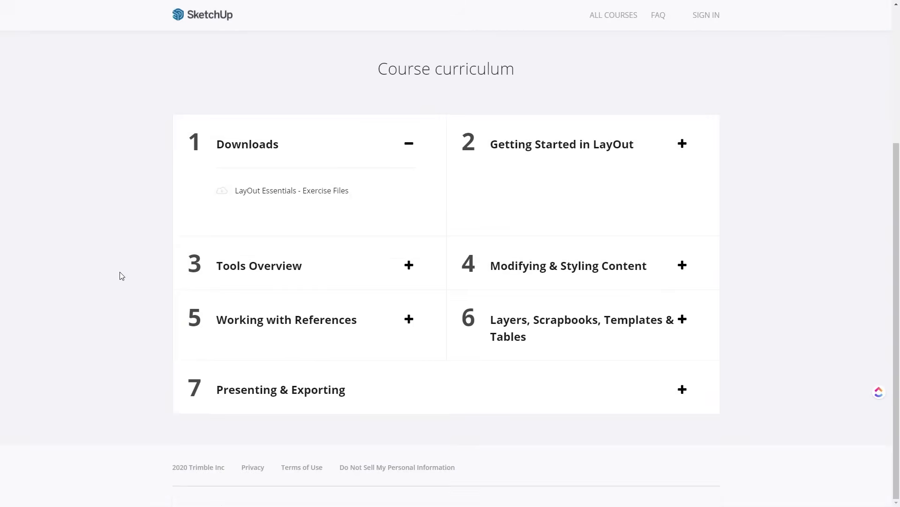
pyautogui.hotkey('alt', 'Left')
# Step: Review the 2020 Product Graphics Follow Along course and return to the listing
pyautogui.scroll(-3, 140, 273)
pyautogui.click(458, 134)
pyautogui.scroll(-3, 763, 199)
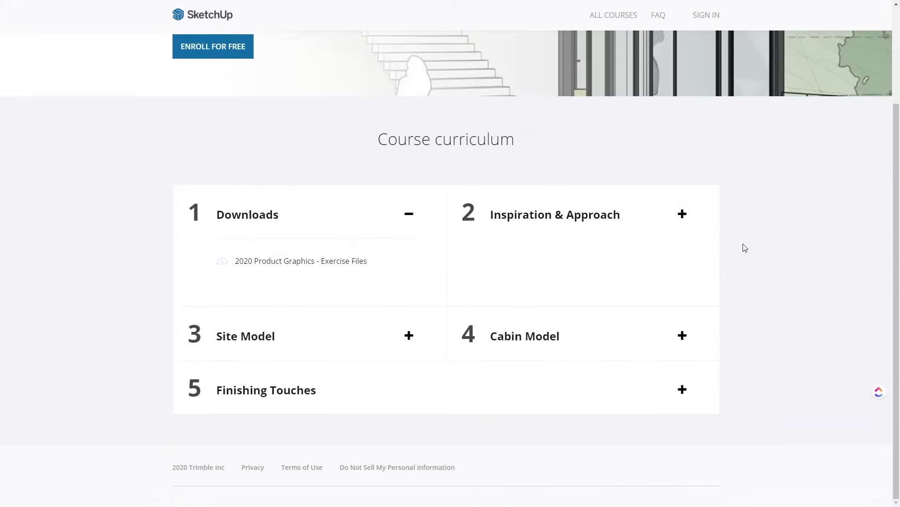
pyautogui.hotkey('alt', 'Left')
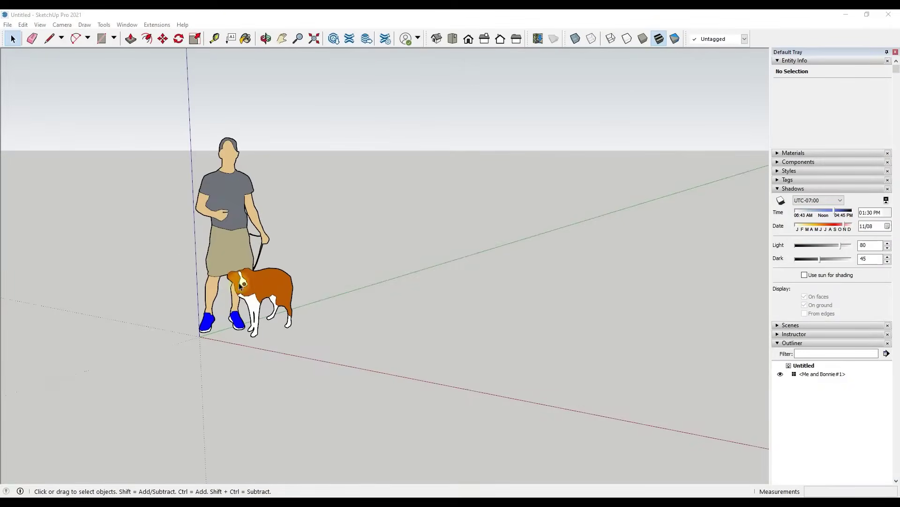
# Step: Browse the menus, then add the Large Tool Set toolbar
pyautogui.click(8, 25)
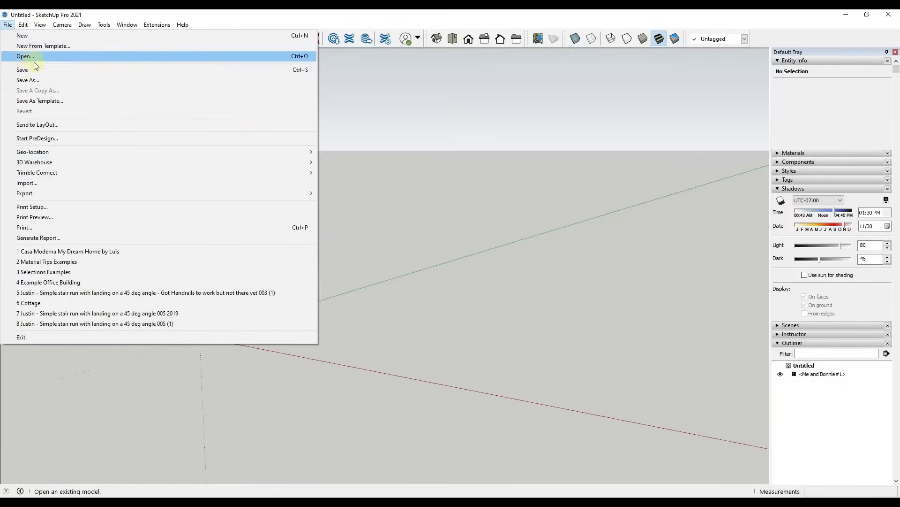
pyautogui.click(669, 193)
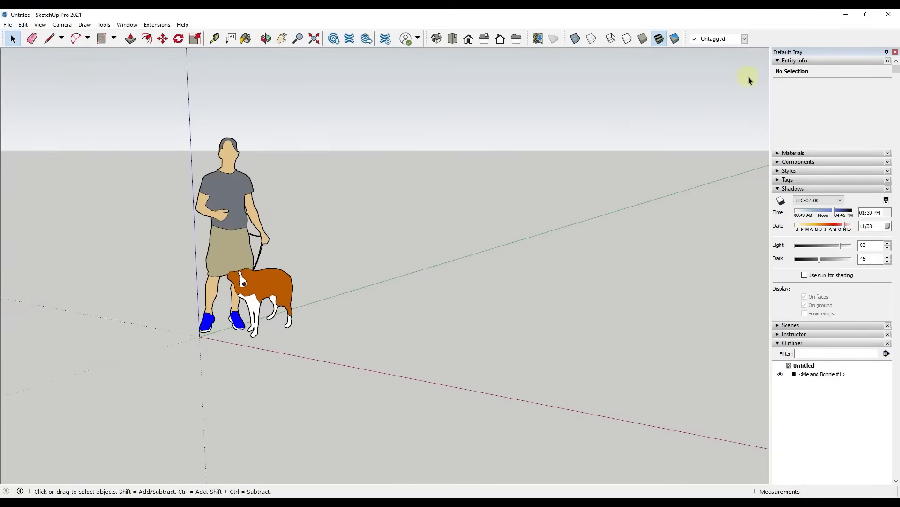
pyautogui.rightClick(764, 39)
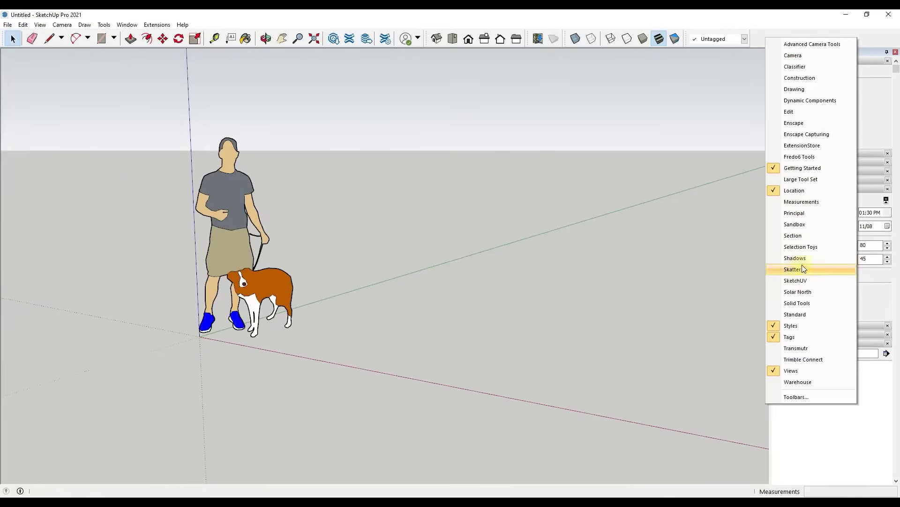
pyautogui.click(797, 179)
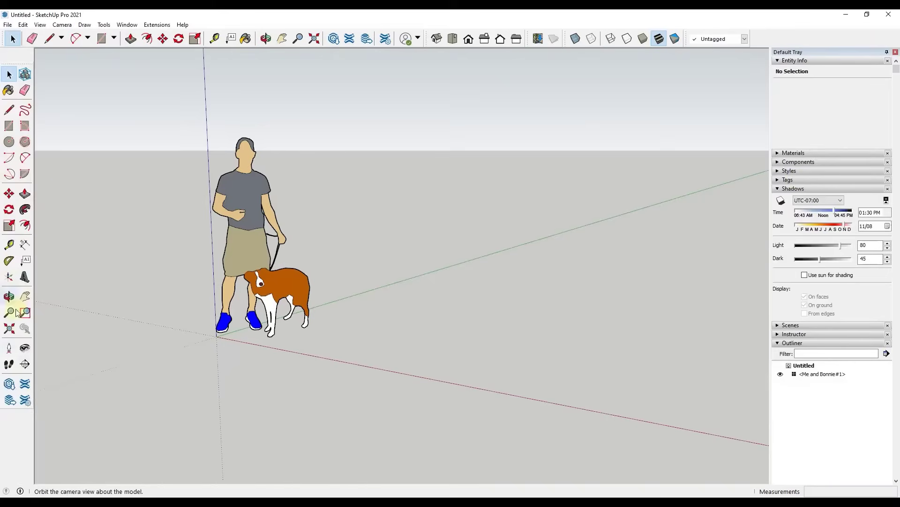
# Step: Switch all toolbars to small icons and float the Views toolbar
pyautogui.rightClick(764, 39)
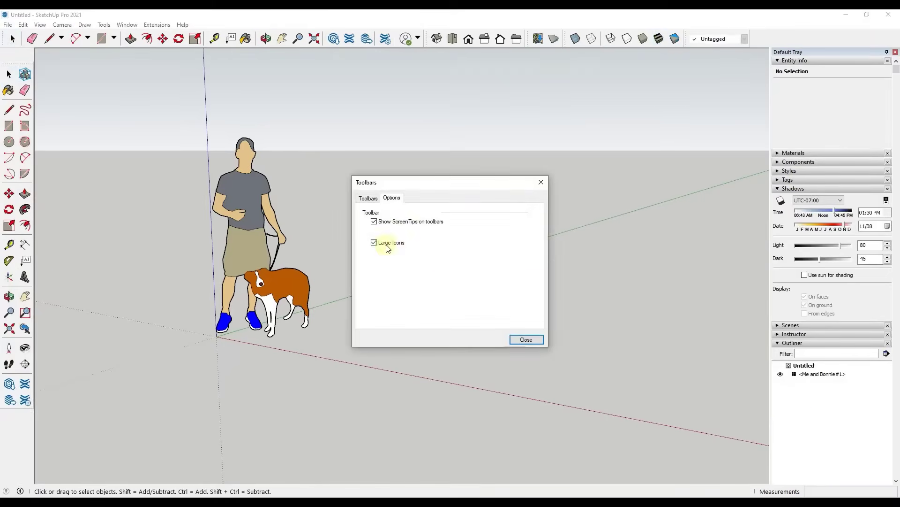
pyautogui.click(387, 248)
pyautogui.click(527, 339)
pyautogui.moveTo(430, 36); pyautogui.dragTo(361, 33)
# Step: Collapse Entity Info, expand Materials swatches, redock the tray, and orbit around the figure
pyautogui.click(801, 56)
pyautogui.click(793, 65)
pyautogui.click(127, 25)
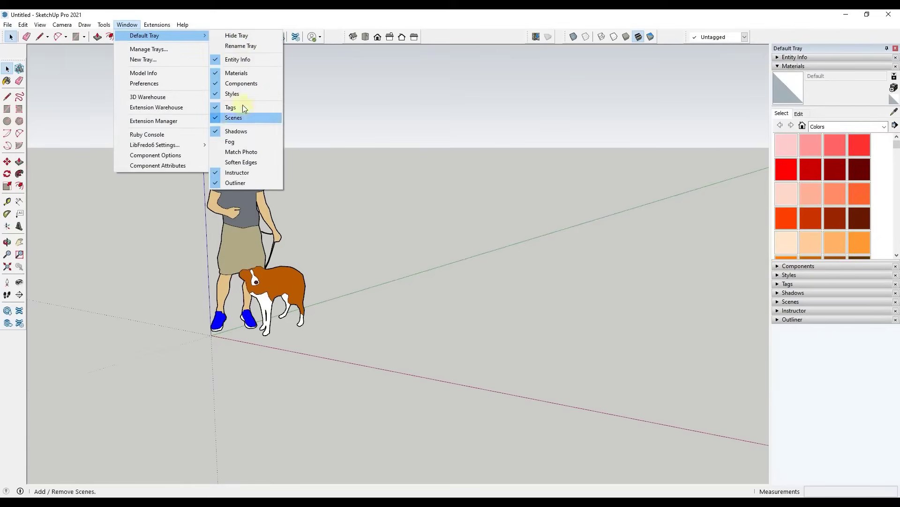
pyautogui.click(750, 211)
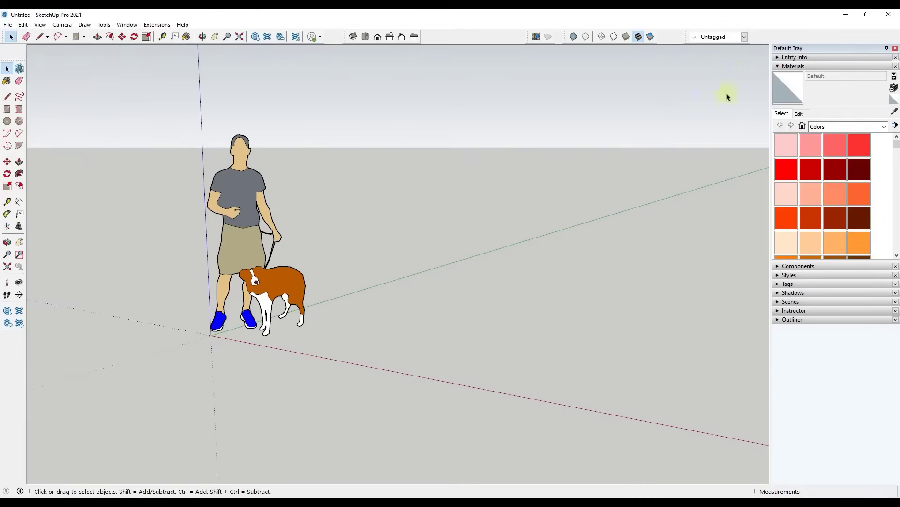
pyautogui.moveTo(838, 50); pyautogui.dragTo(882, 262)
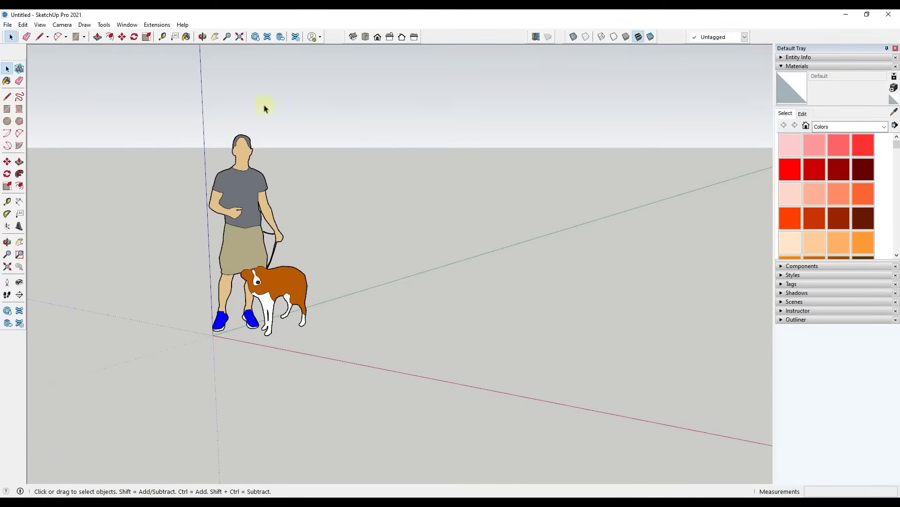
pyautogui.moveTo(381, 358); pyautogui.dragTo(380, 480, button='middle')
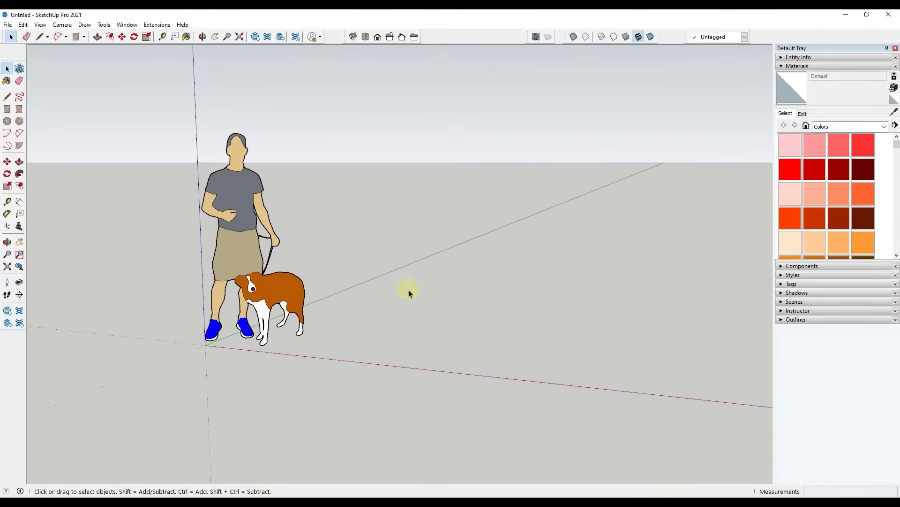
pyautogui.moveTo(402, 283); pyautogui.dragTo(94, 310, button='middle')
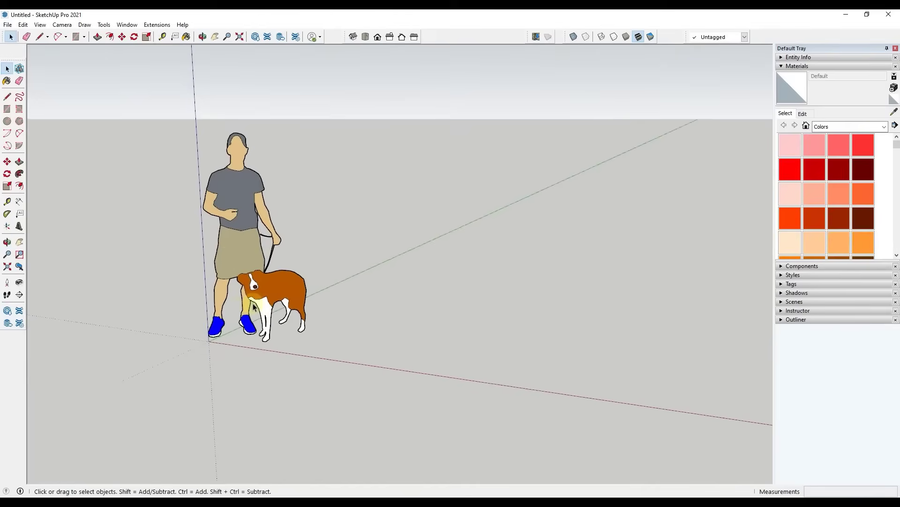
pyautogui.moveTo(327, 276); pyautogui.dragTo(375, 262, button='middle')
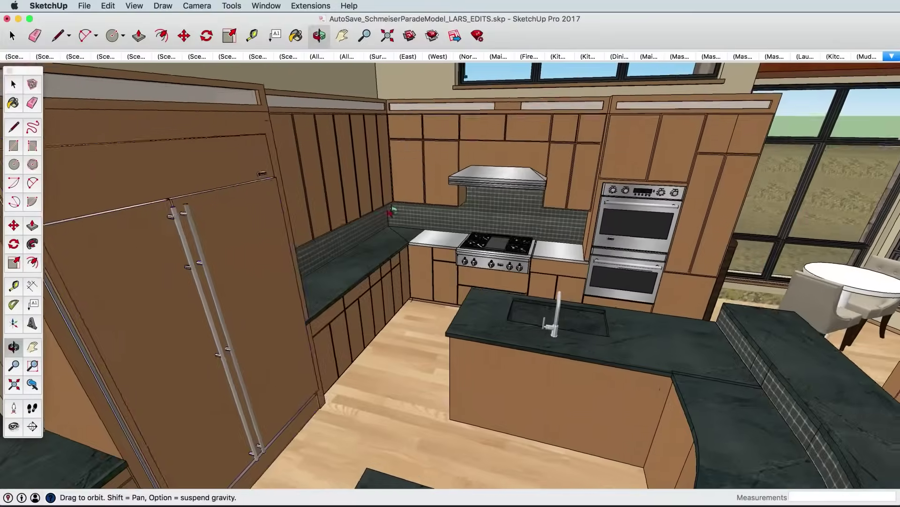
# Step: Show Dynamic Components > Component Options for the kitchen refrigerator
pyautogui.rightClick(262, 194)
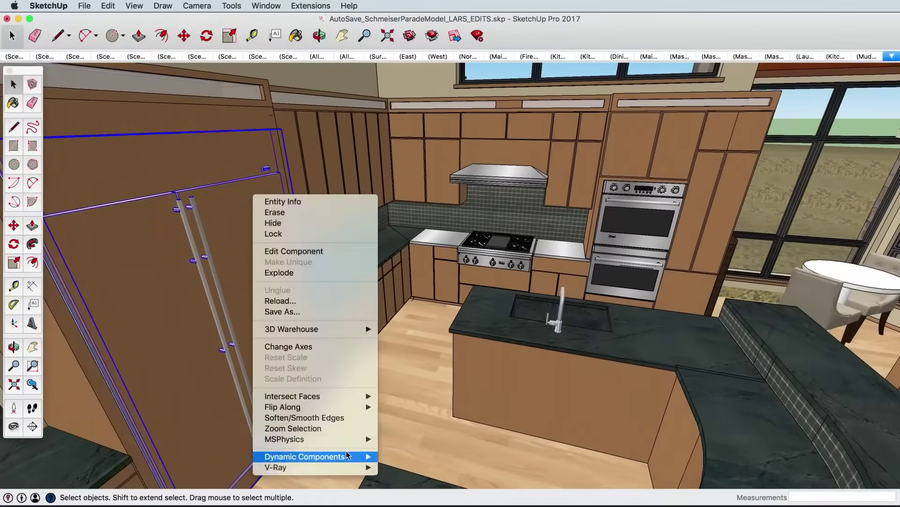
pyautogui.click(399, 454)
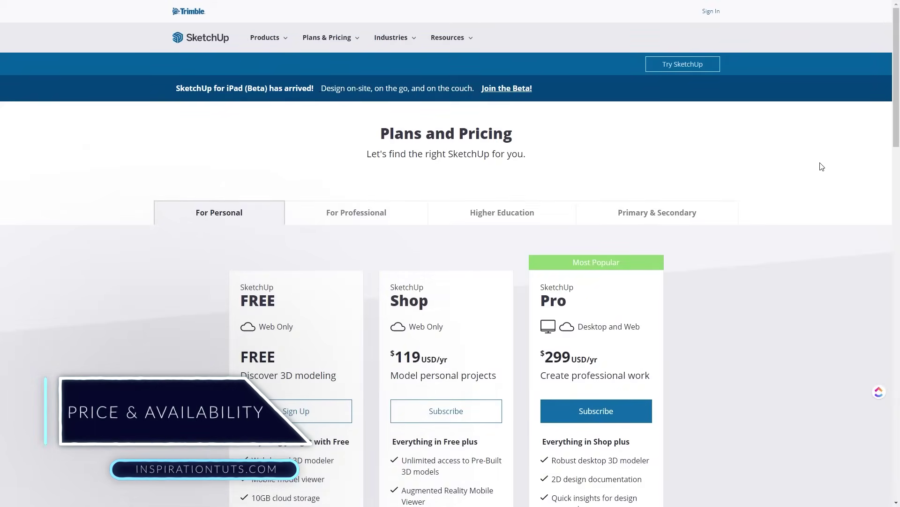
# Step: Switch to For Professional plans and scroll through Shop $119, Pro $299, Studio $699
pyautogui.scroll(-2, 822, 166)
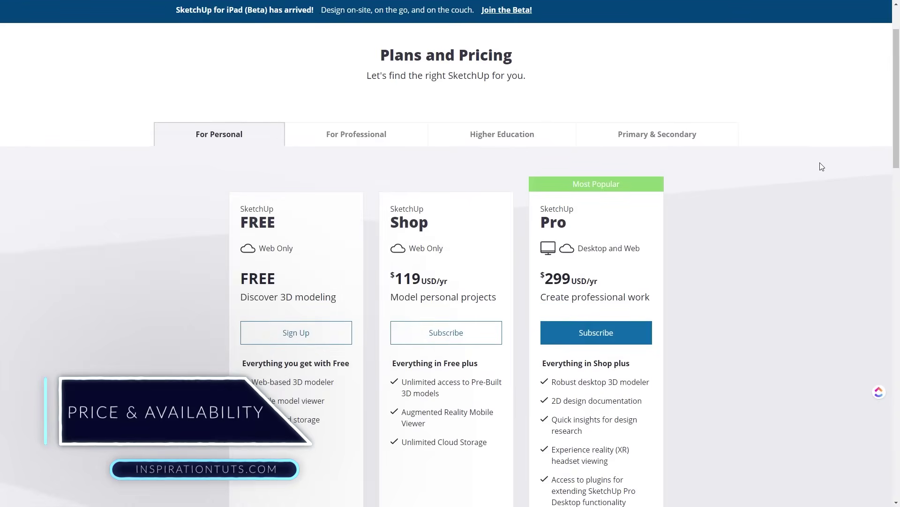
pyautogui.scroll(-2, 822, 167)
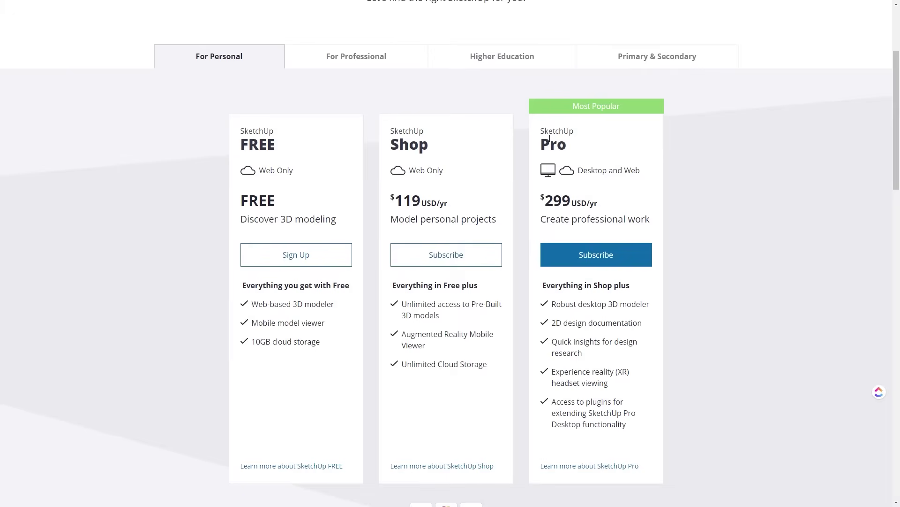
pyautogui.click(386, 63)
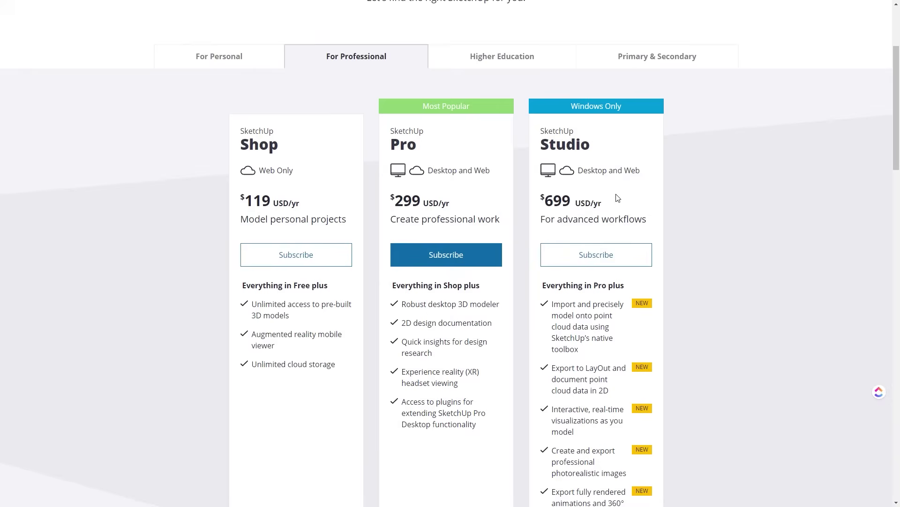
pyautogui.scroll(-2, 617, 198)
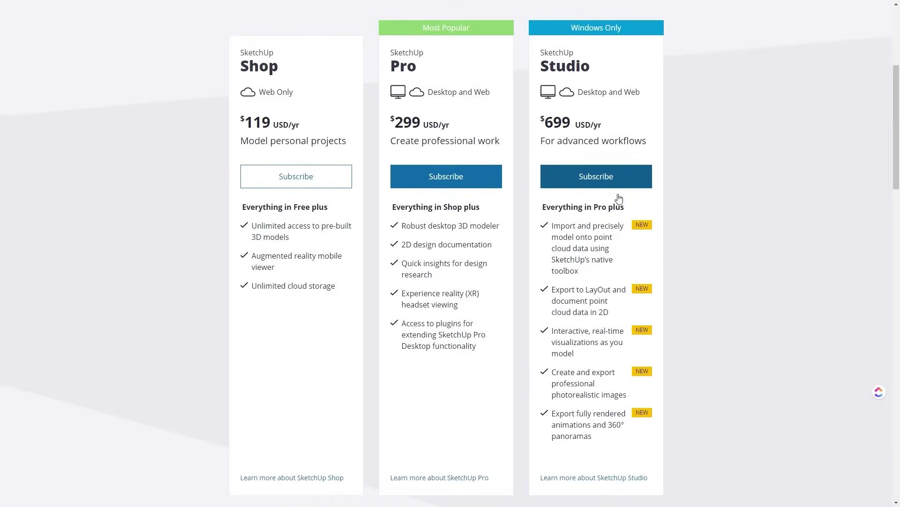
pyautogui.scroll(-2, 618, 198)
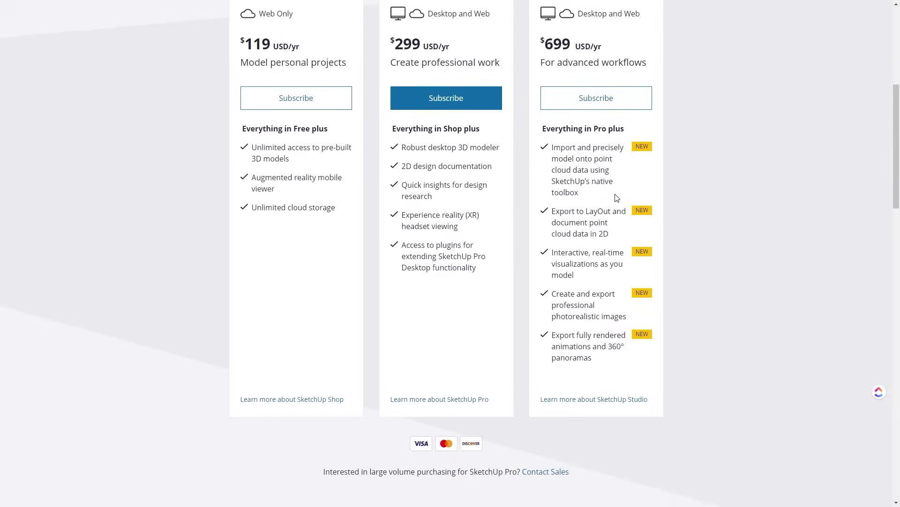
pyautogui.scroll(3, 617, 198)
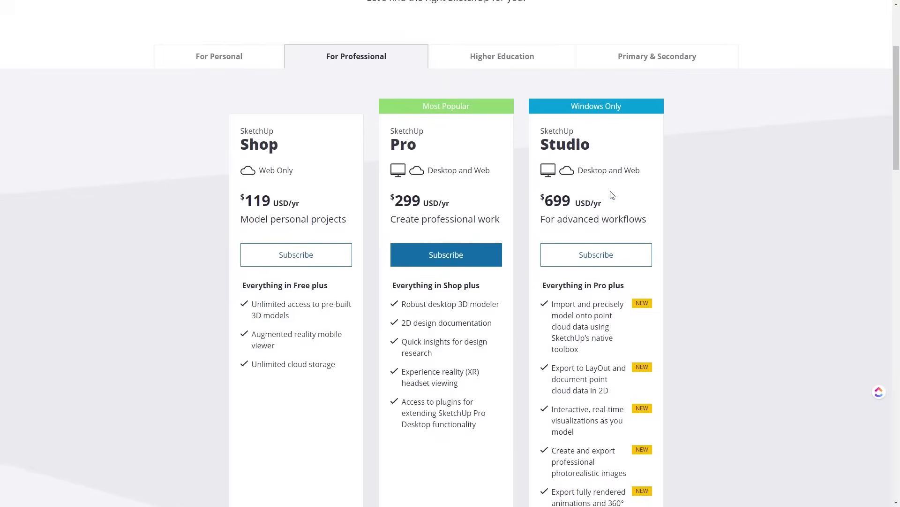
pyautogui.scroll(2, 612, 195)
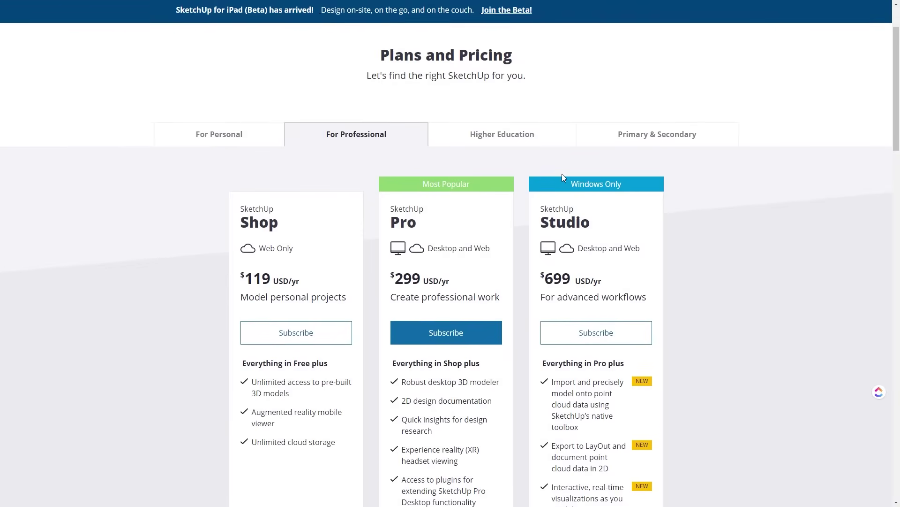
pyautogui.scroll(-2, 562, 173)
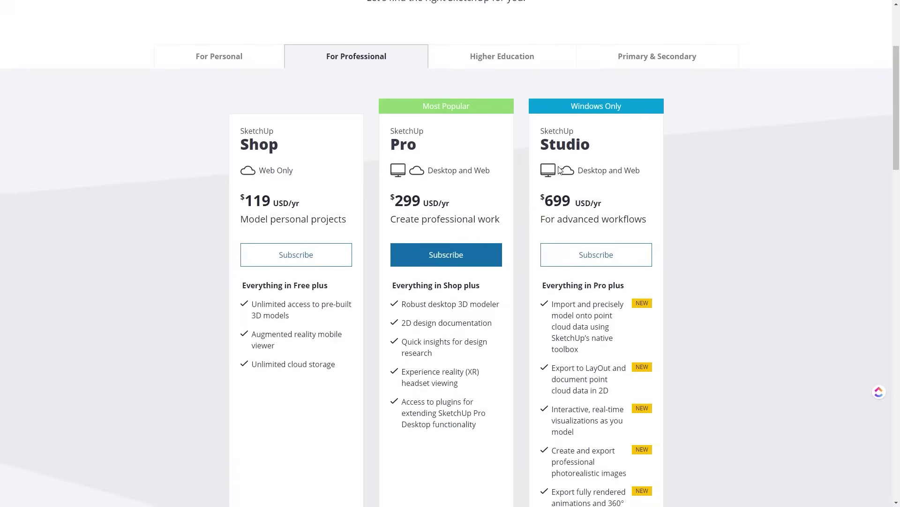
# Step: Show the Higher Education plans, then scroll the Primary & Secondary plans
pyautogui.click(511, 66)
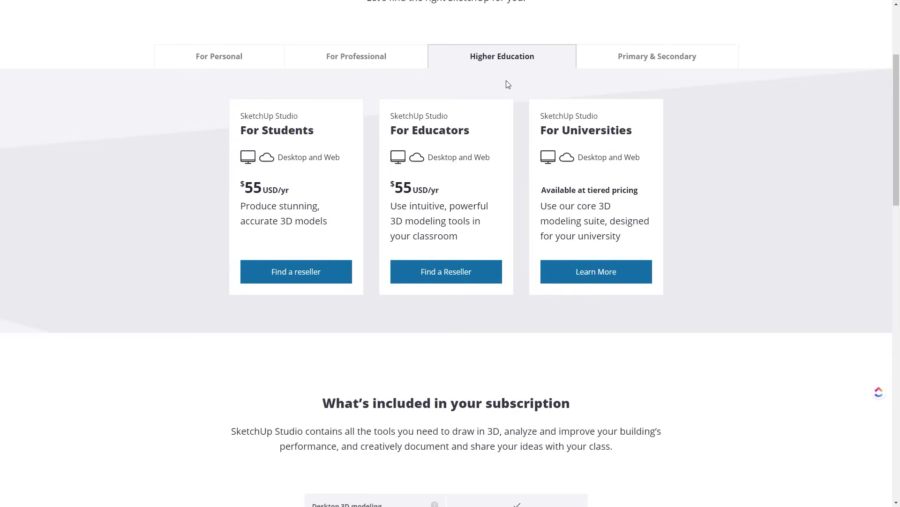
pyautogui.click(653, 62)
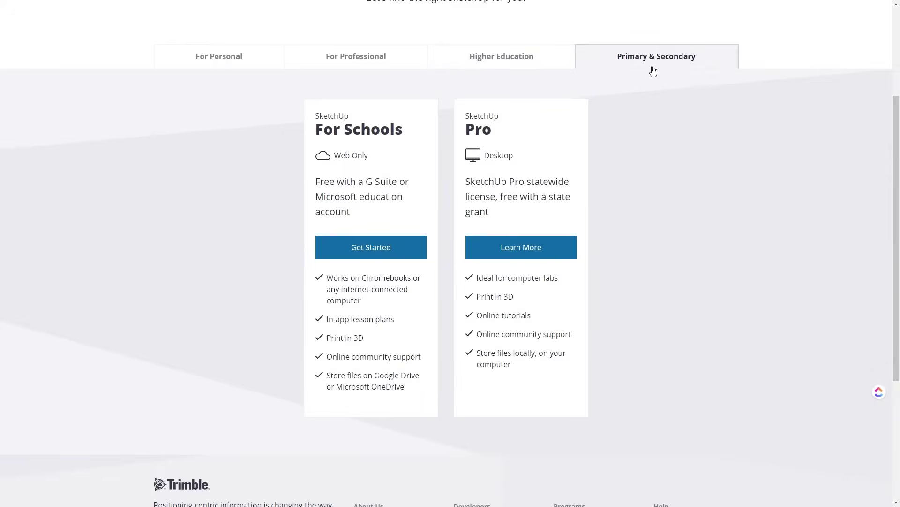
pyautogui.scroll(-2, 648, 133)
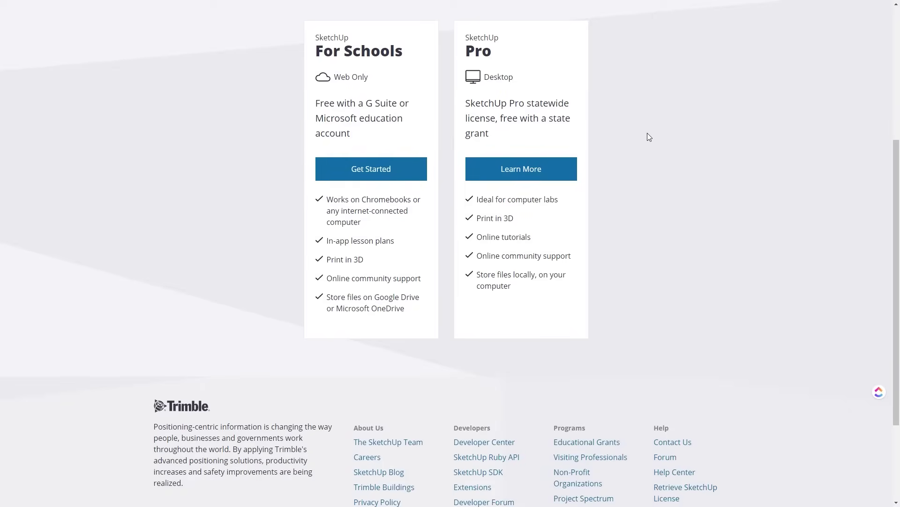
pyautogui.scroll(2, 648, 133)
pyautogui.scroll(2, 645, 136)
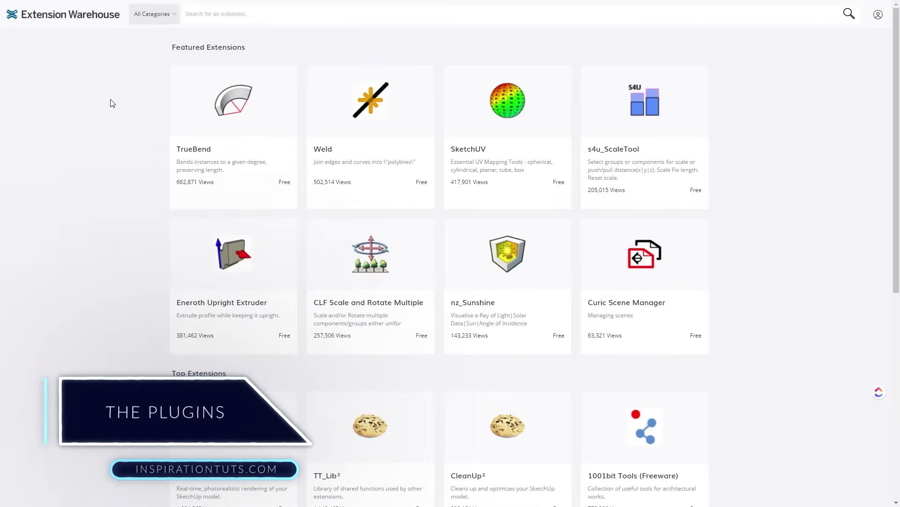
# Step: Scroll the featured extensions, then browse the Rendering category listing
pyautogui.scroll(-2, 113, 103)
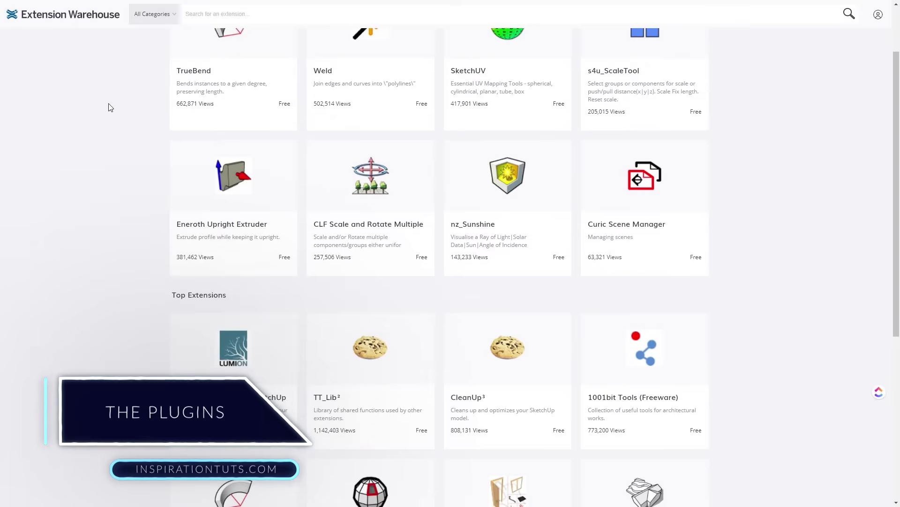
pyautogui.scroll(2, 108, 106)
pyautogui.scroll(-6, 103, 106)
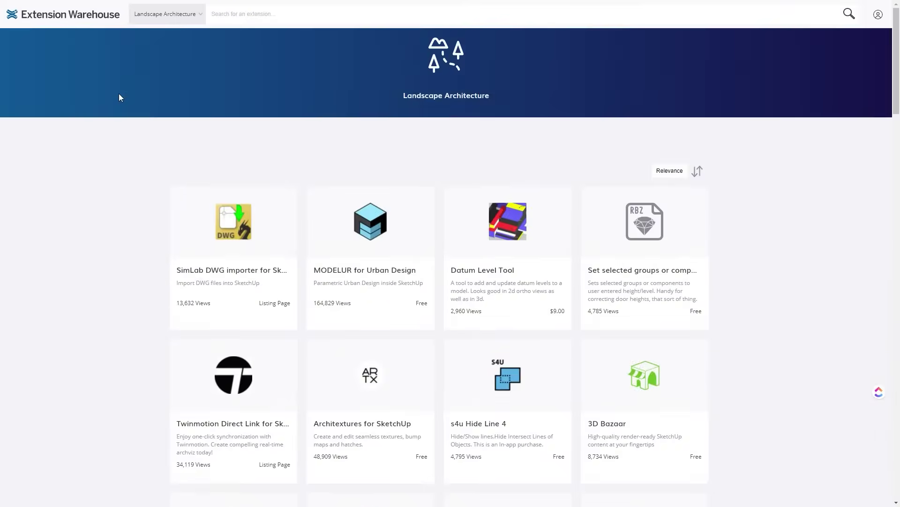
pyautogui.click(187, 16)
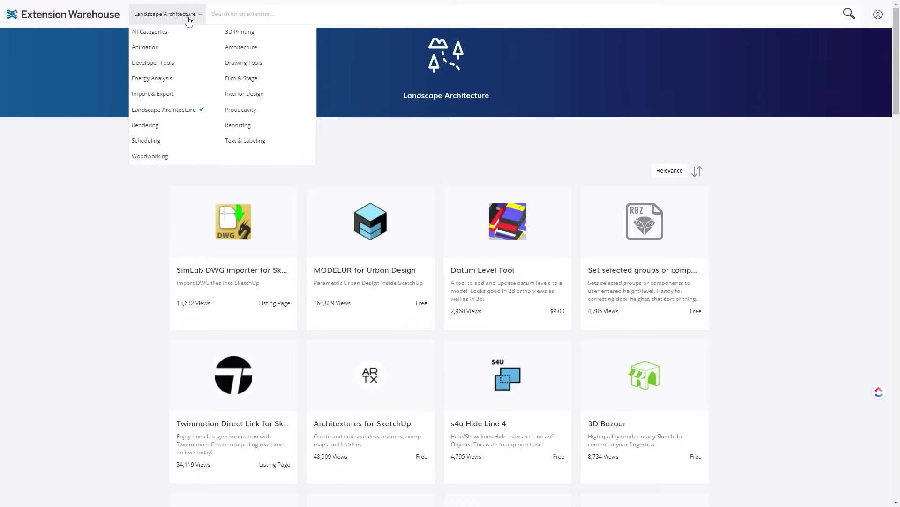
pyautogui.click(148, 126)
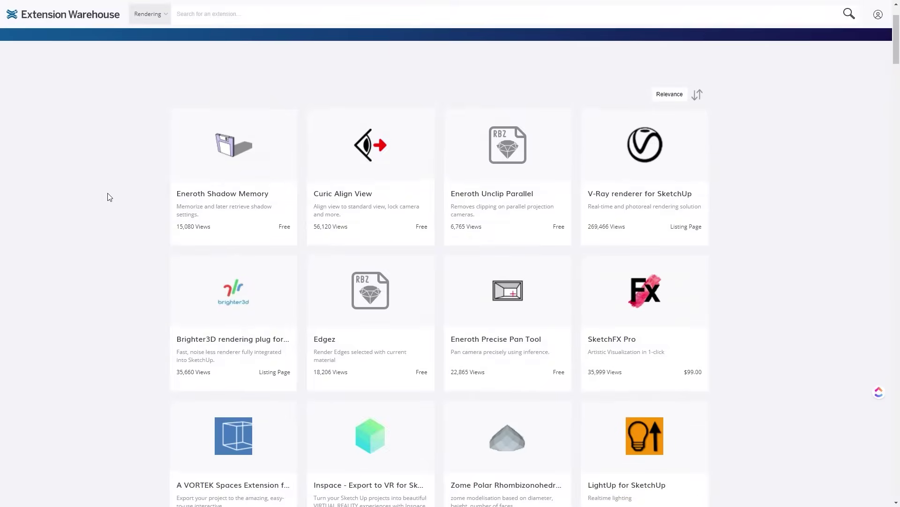
pyautogui.scroll(-20, 110, 190)
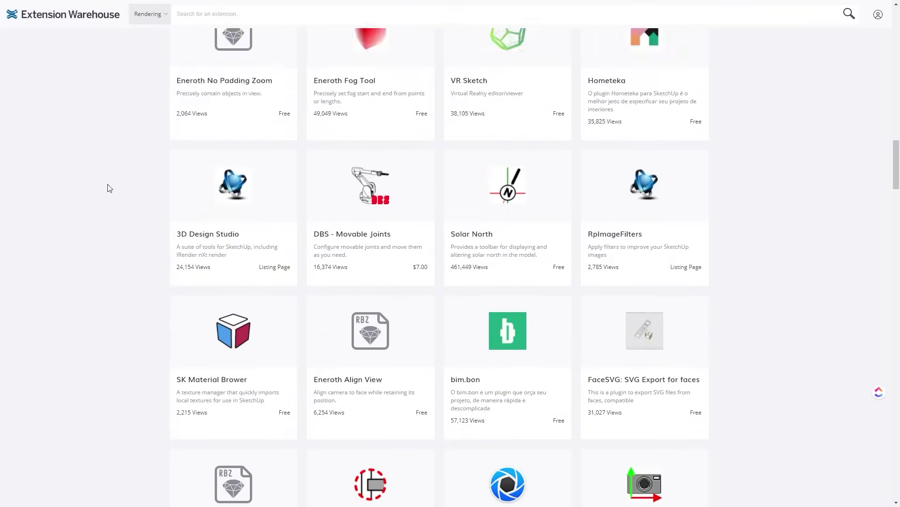
pyautogui.scroll(20, 109, 178)
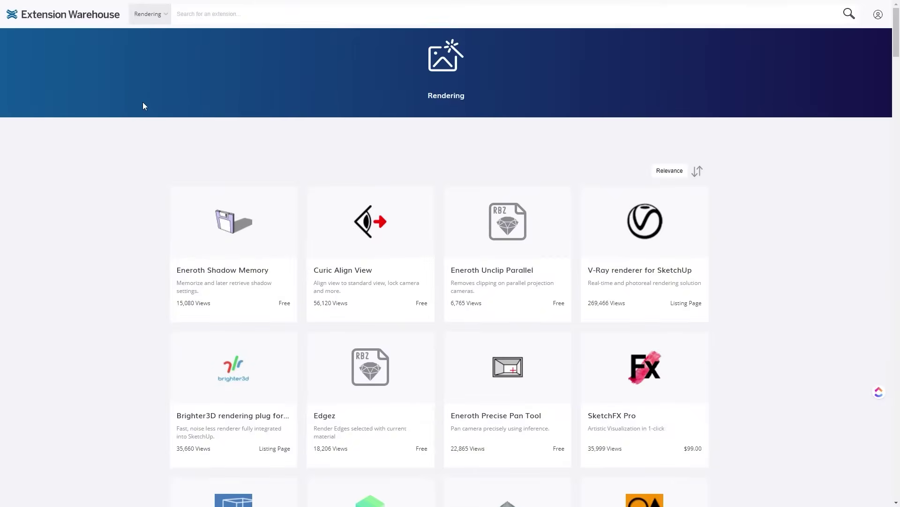
# Step: Browse the 3D Printing and Architecture extension category listings
pyautogui.click(155, 19)
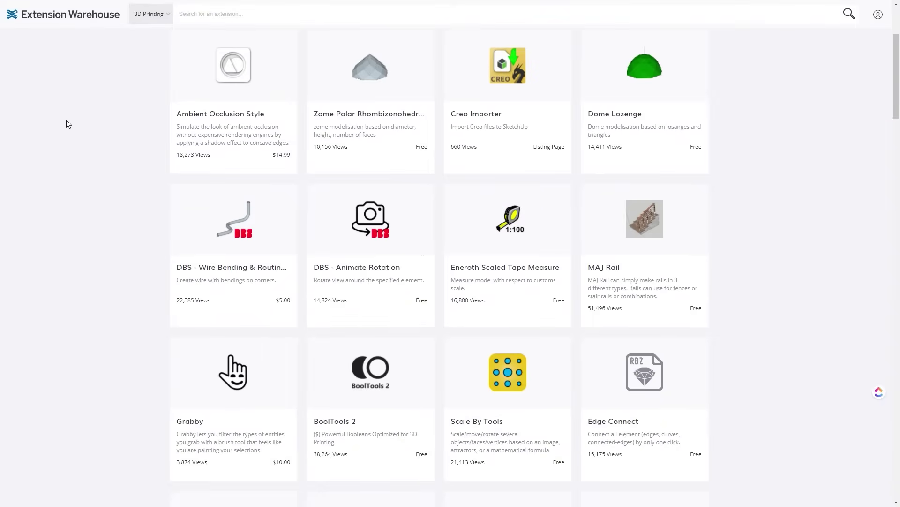
pyautogui.scroll(-15, 68, 124)
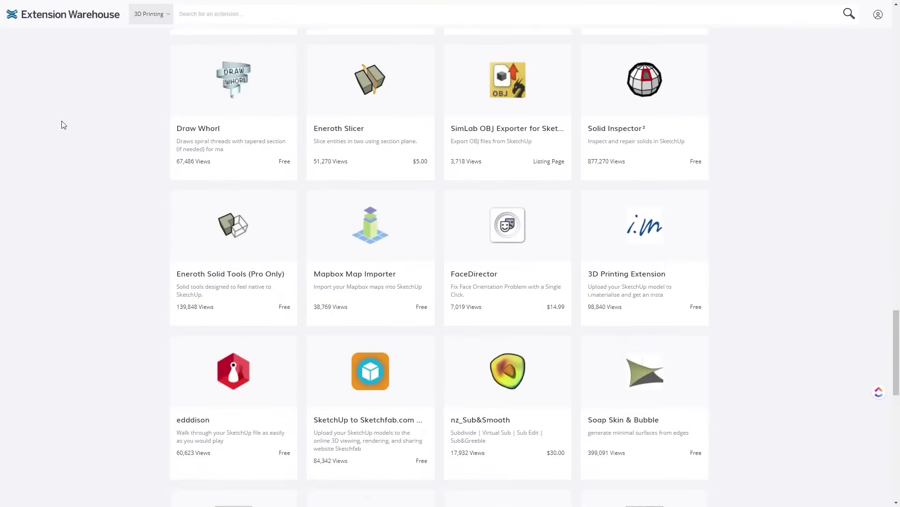
pyautogui.scroll(20, 63, 124)
pyautogui.click(151, 19)
pyautogui.click(254, 51)
# Step: Switch to the Interior Design category and scroll its extensions
pyautogui.scroll(-10, 163, 205)
pyautogui.scroll(5, 137, 212)
pyautogui.scroll(5, 136, 212)
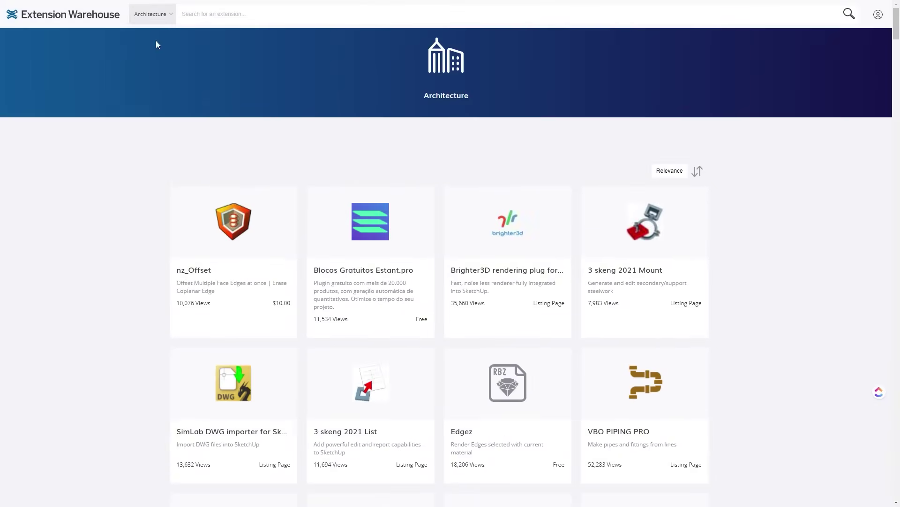
pyautogui.click(155, 17)
pyautogui.click(252, 93)
pyautogui.scroll(-20, 233, 112)
pyautogui.scroll(-8, 239, 116)
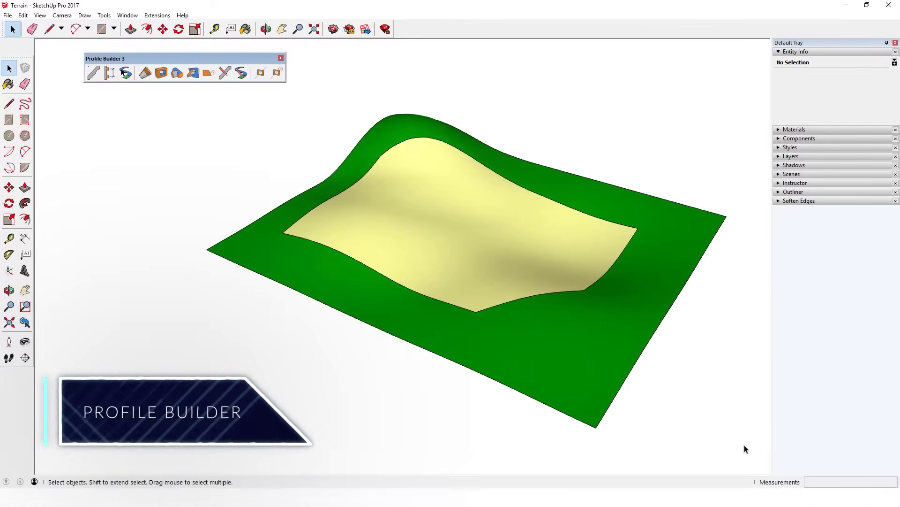
# Step: Build a Picket Fence Assembly fence along the yellow area's edge with Profile Builder
pyautogui.click(110, 73)
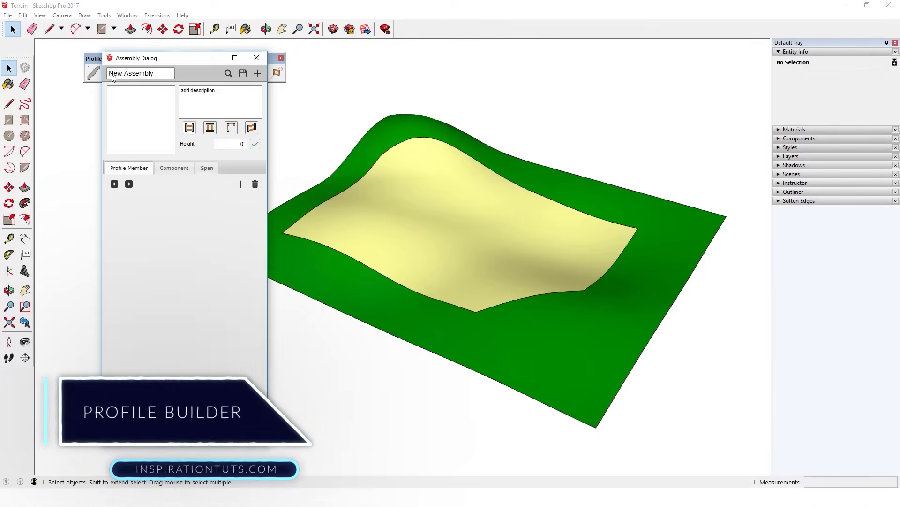
pyautogui.click(228, 74)
pyautogui.doubleClick(409, 331)
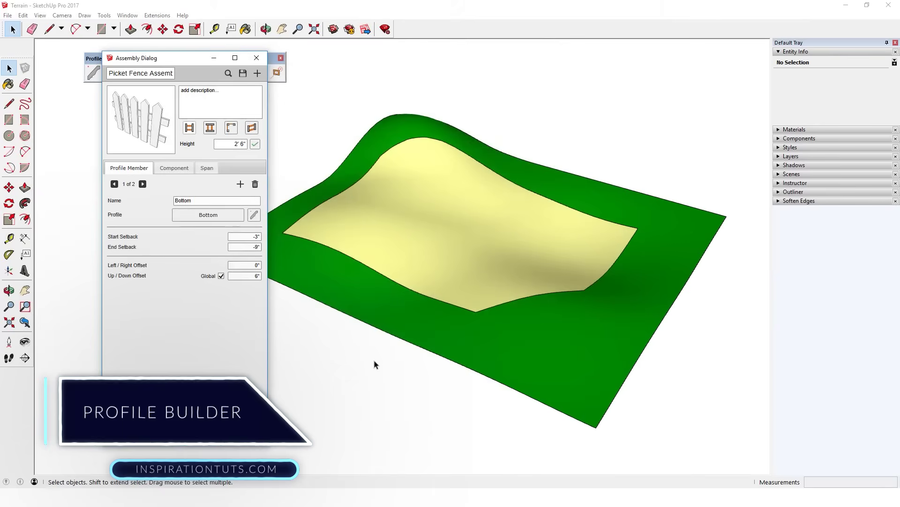
pyautogui.click(142, 184)
pyautogui.click(173, 169)
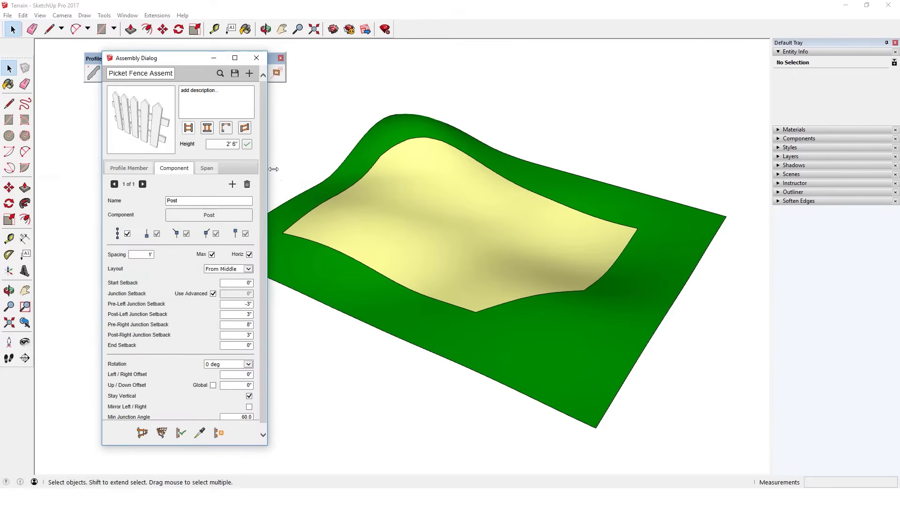
pyautogui.click(467, 217)
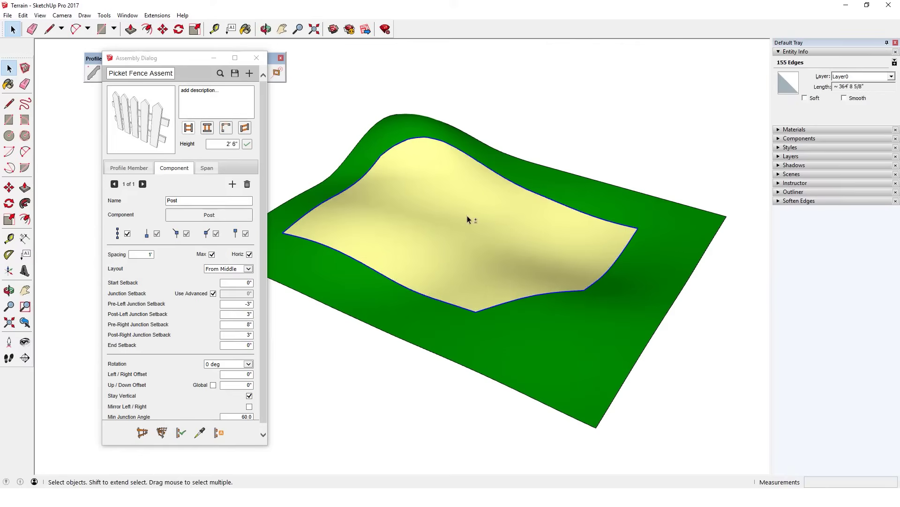
pyautogui.click(162, 432)
# Step: Change the fence height to 6' and rebuild the fence
pyautogui.moveTo(350, 226); pyautogui.dragTo(362, 66, button='middle')
pyautogui.doubleClick(222, 144)
pyautogui.write("6'")
pyautogui.click(247, 144)
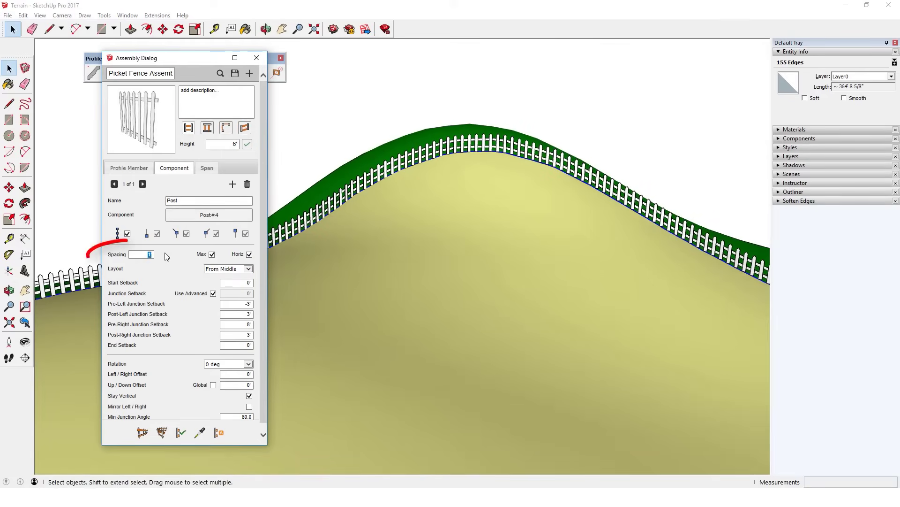
pyautogui.click(501, 145)
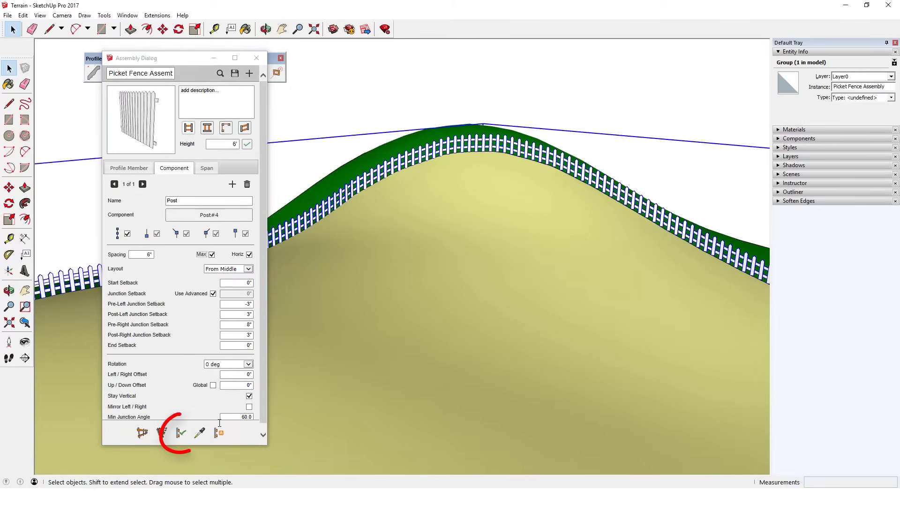
pyautogui.click(181, 437)
pyautogui.moveTo(399, 210); pyautogui.dragTo(526, 240, button='middle')
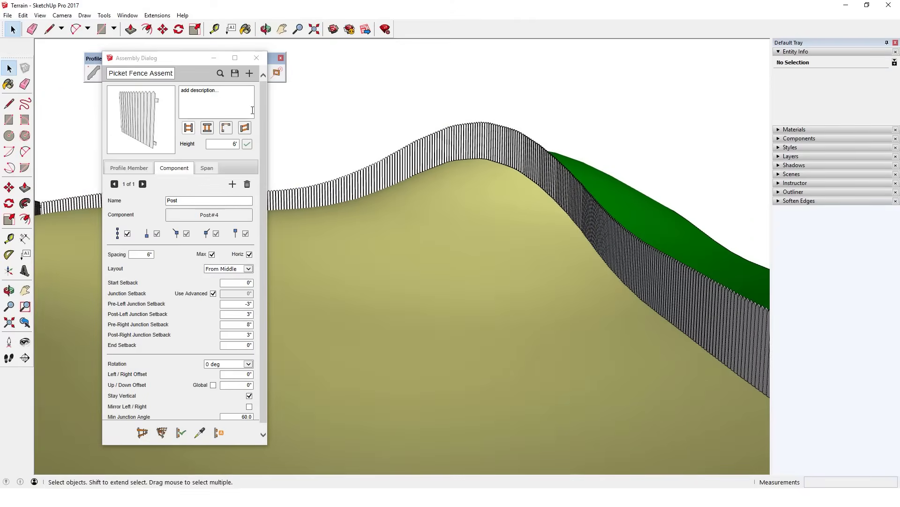
# Step: Load the Lattice Fence assembly and apply it to the fence
pyautogui.click(220, 73)
pyautogui.click(209, 271)
pyautogui.click(233, 319)
pyautogui.click(353, 184)
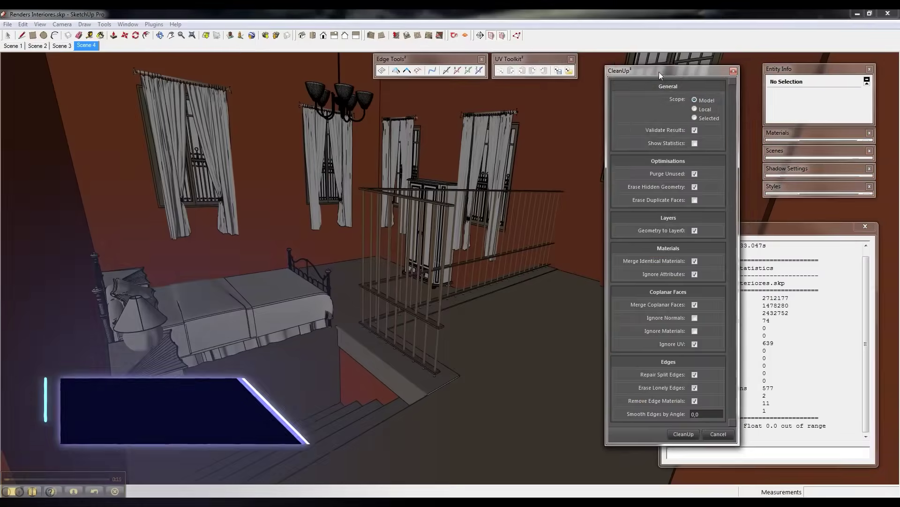
# Step: Note the Faces count in the model statistics, then run CleanUp³ on the whole model
pyautogui.moveTo(659, 75); pyautogui.dragTo(670, 74)
pyautogui.moveTo(707, 305); pyautogui.dragTo(790, 306)
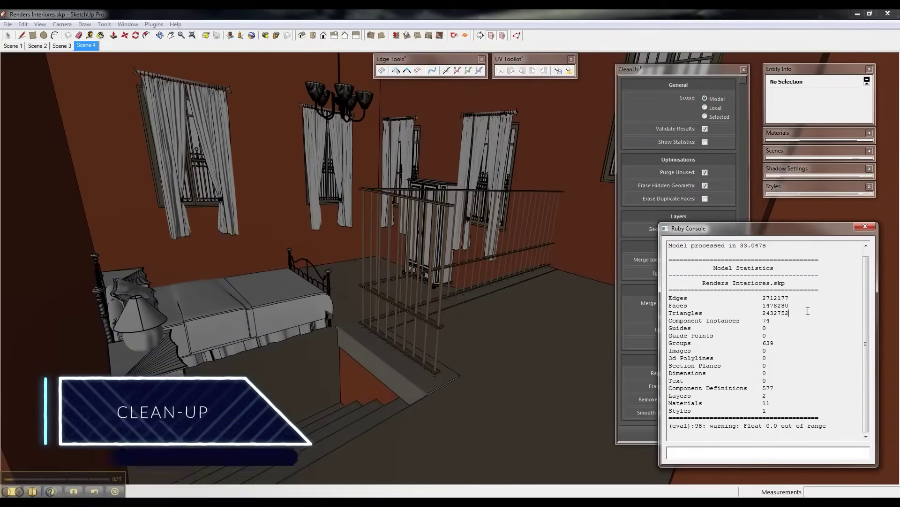
pyautogui.click(650, 429)
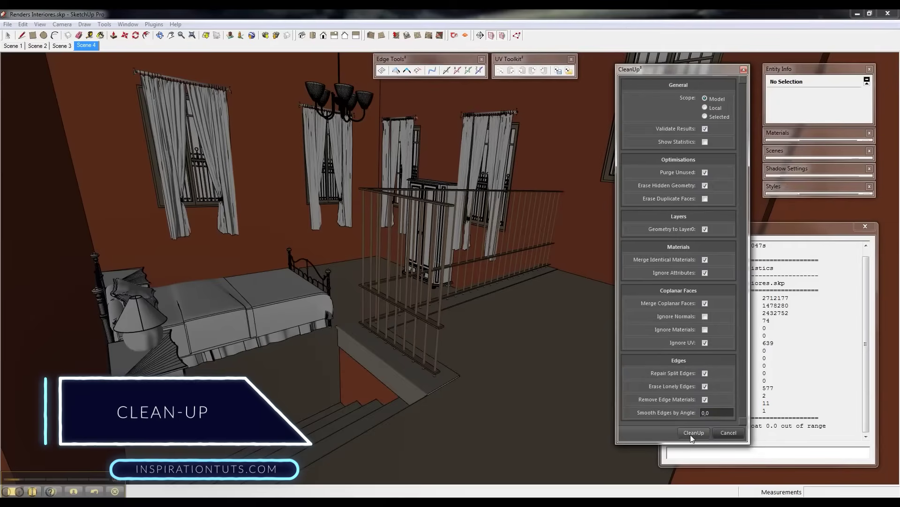
pyautogui.click(693, 432)
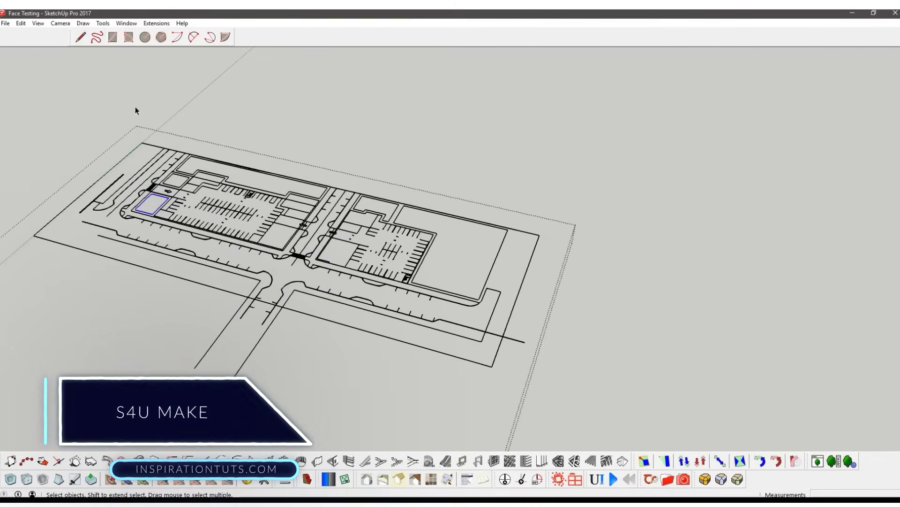
# Step: Enable the s4u-Make Face toolbar and generate faces on the right-hand site plan
pyautogui.scroll(-3, 136, 111)
pyautogui.scroll(-2, 664, 348)
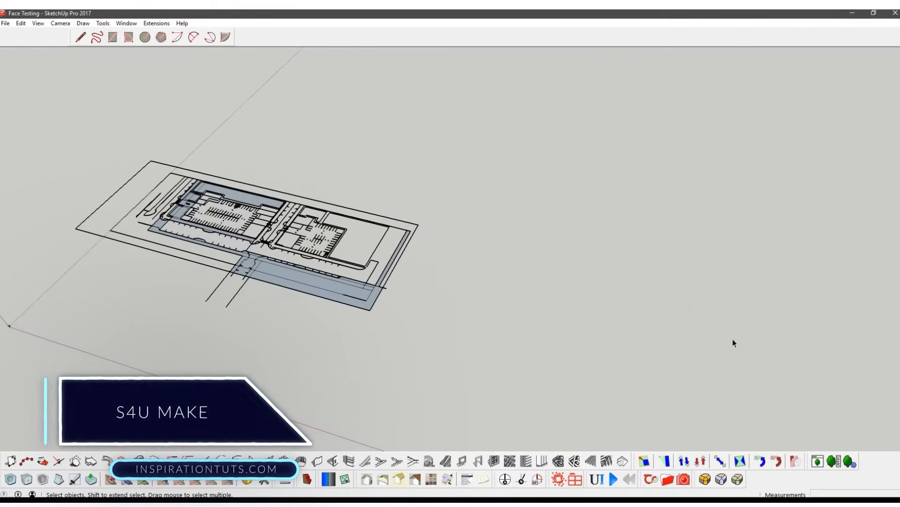
pyautogui.click(38, 23)
pyautogui.click(53, 33)
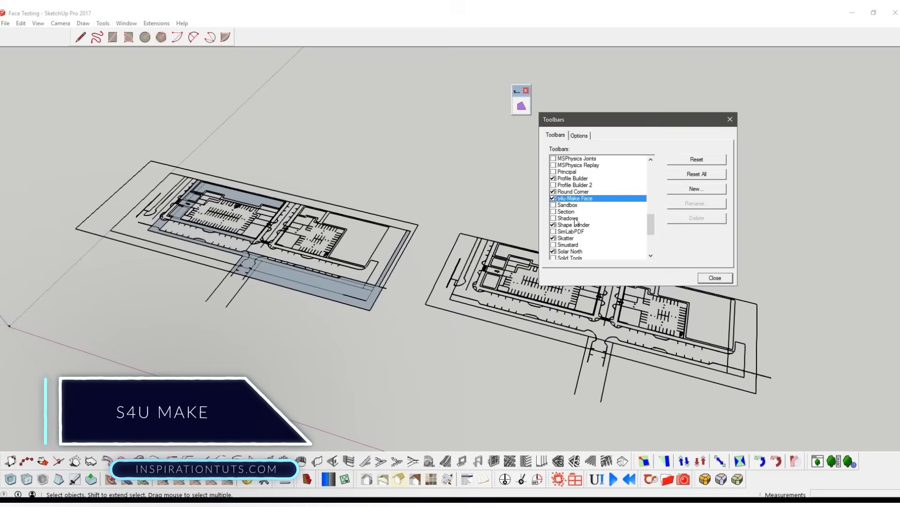
pyautogui.click(715, 277)
pyautogui.click(502, 238)
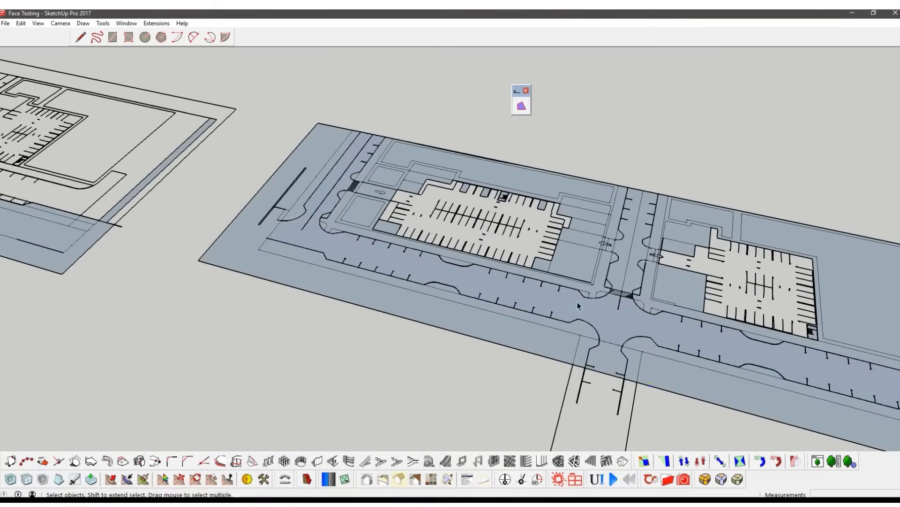
pyautogui.scroll(2, 649, 296)
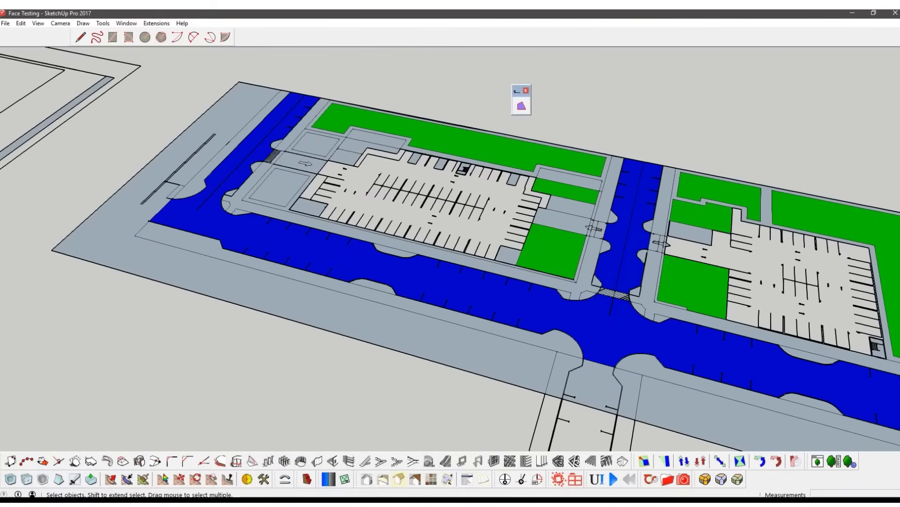
pyautogui.scroll(-2, 457, 316)
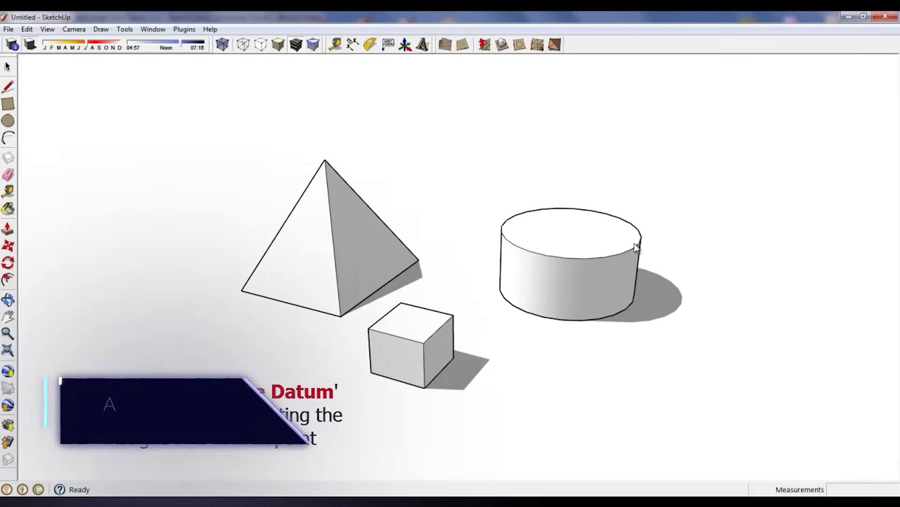
# Step: Label the cylinder with its height above datum, then bring up the Set Height Datum dialog
pyautogui.click(639, 242)
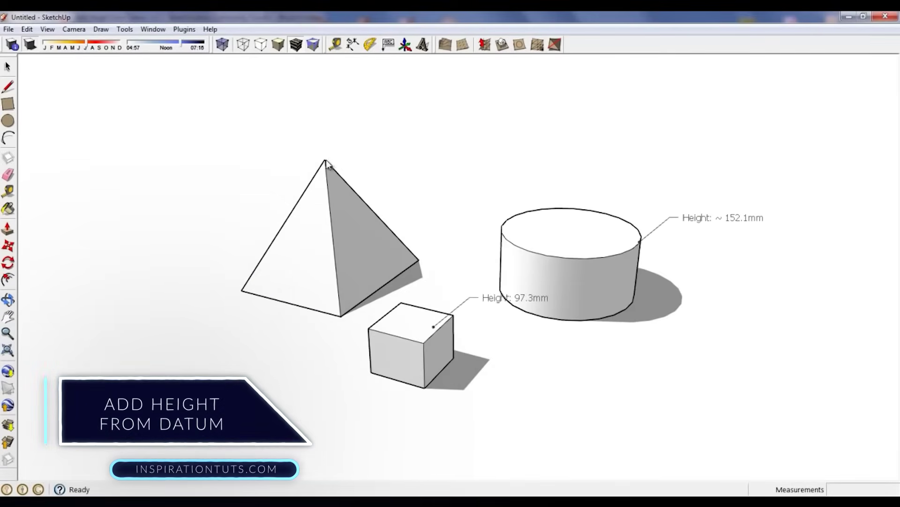
pyautogui.click(183, 29)
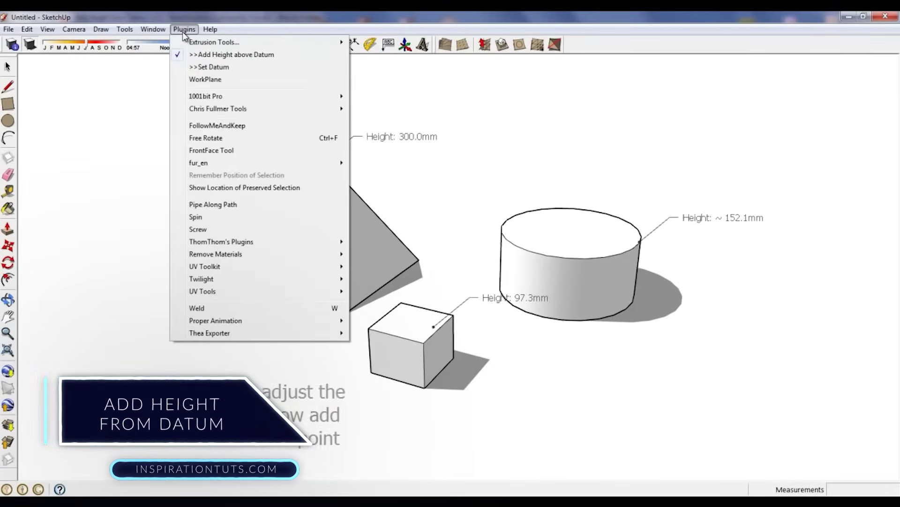
pyautogui.click(213, 67)
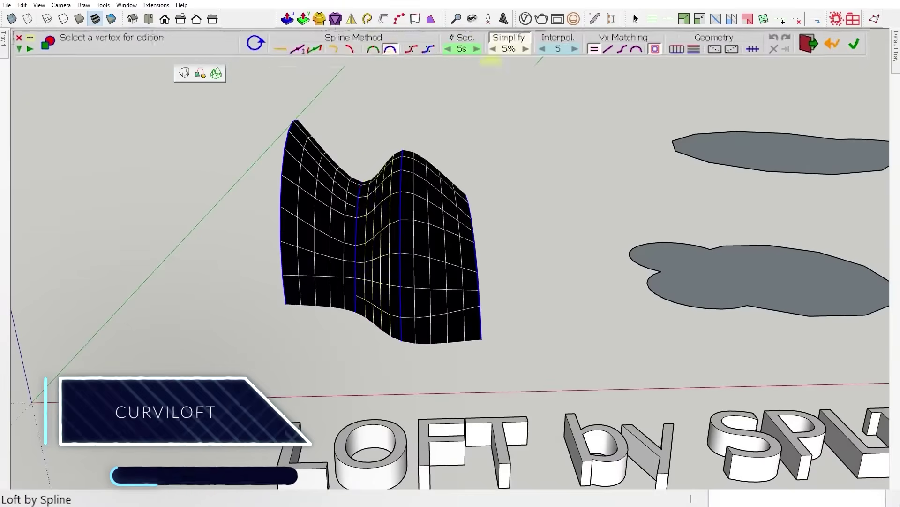
# Step: Compare Curviloft spline methods and segment steps, ending on faceted straight segments
pyautogui.click(303, 49)
pyautogui.click(321, 51)
pyautogui.click(342, 51)
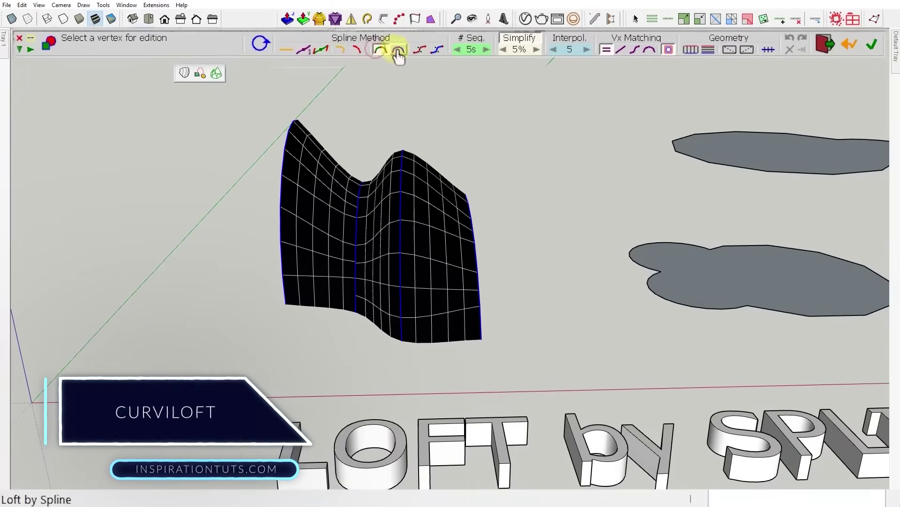
pyautogui.click(437, 49)
pyautogui.click(459, 50)
pyautogui.click(486, 50)
pyautogui.click(285, 50)
# Step: Set the Curviloft # Seq. to 10 and toggle the surface edge and face display
pyautogui.click(472, 49)
pyautogui.write('10')
pyautogui.press('Return')
pyautogui.click(708, 49)
pyautogui.click(747, 50)
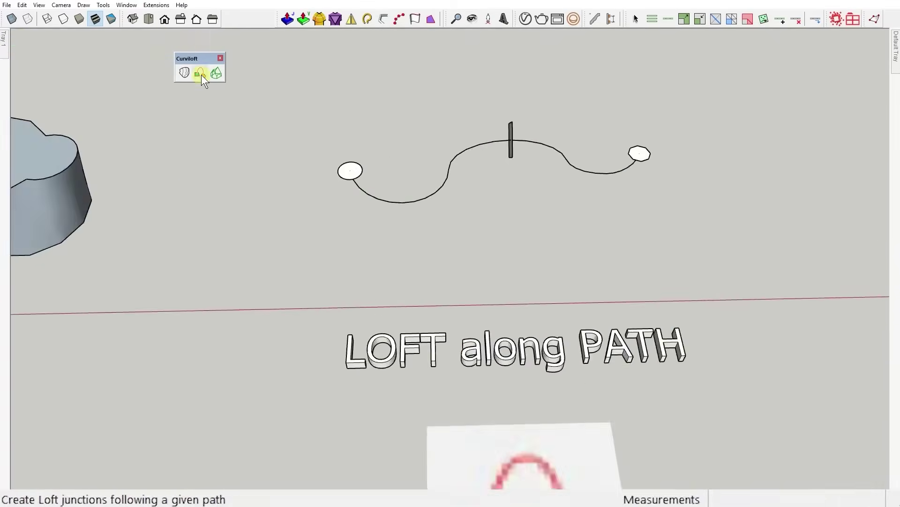
# Step: Run Loft along Path, then save a 'Street Level' Advanced Camera looking toward the tower
pyautogui.click(201, 74)
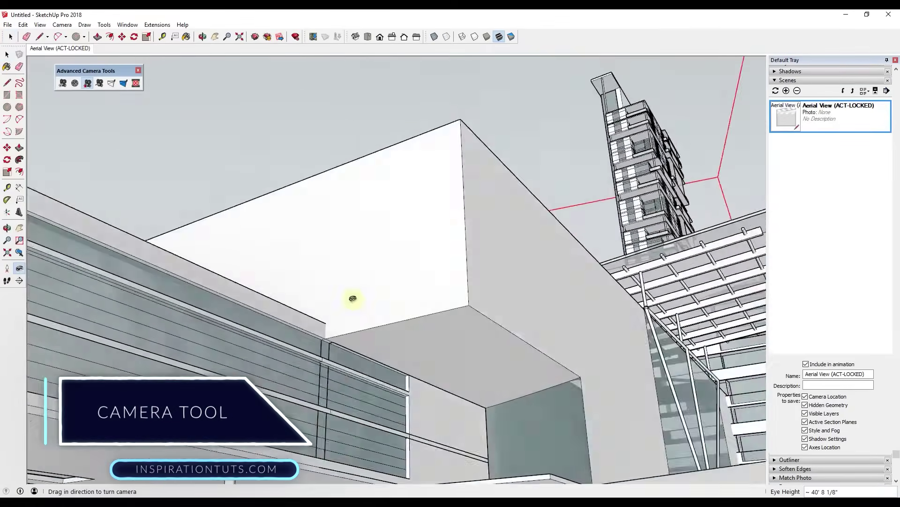
pyautogui.moveTo(352, 297); pyautogui.dragTo(66, 103)
pyautogui.click(63, 83)
pyautogui.write('Street Level')
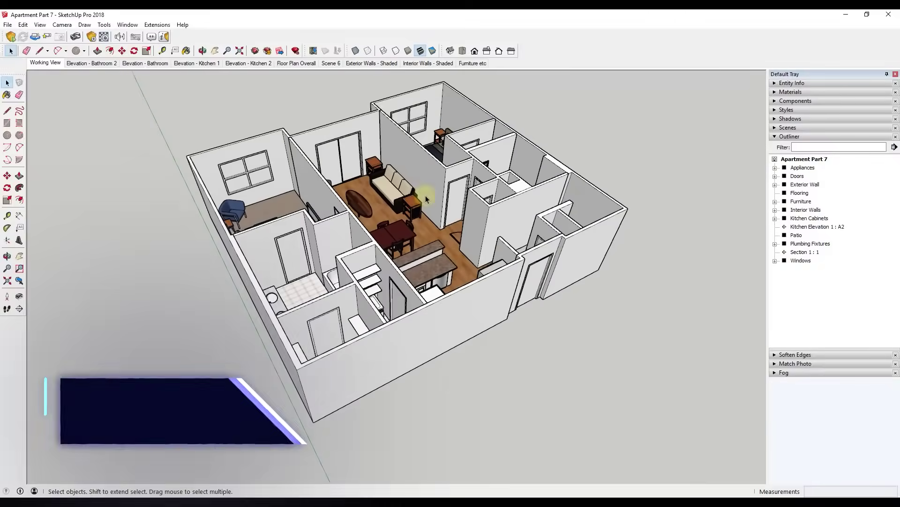
# Step: Export the apartment as a 3D model in Unreal Datasmith format
pyautogui.click(8, 24)
pyautogui.click(168, 156)
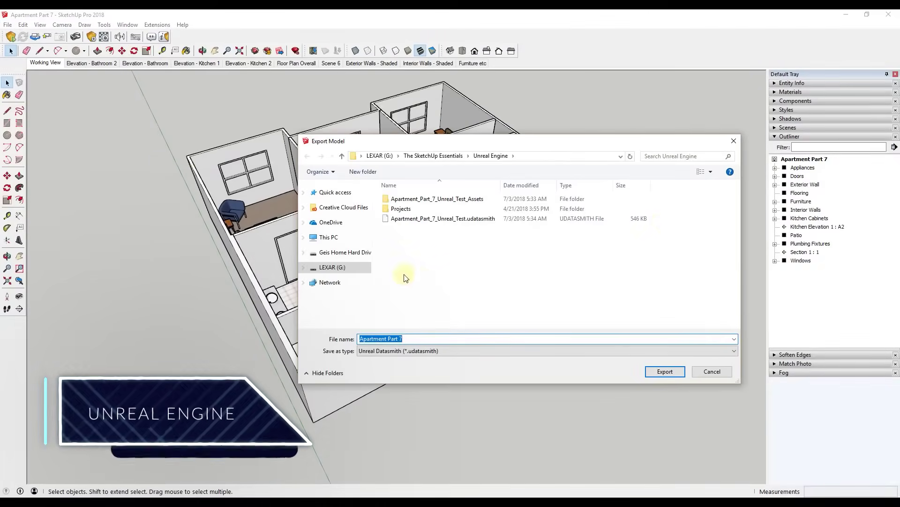
pyautogui.click(424, 351)
pyautogui.click(541, 230)
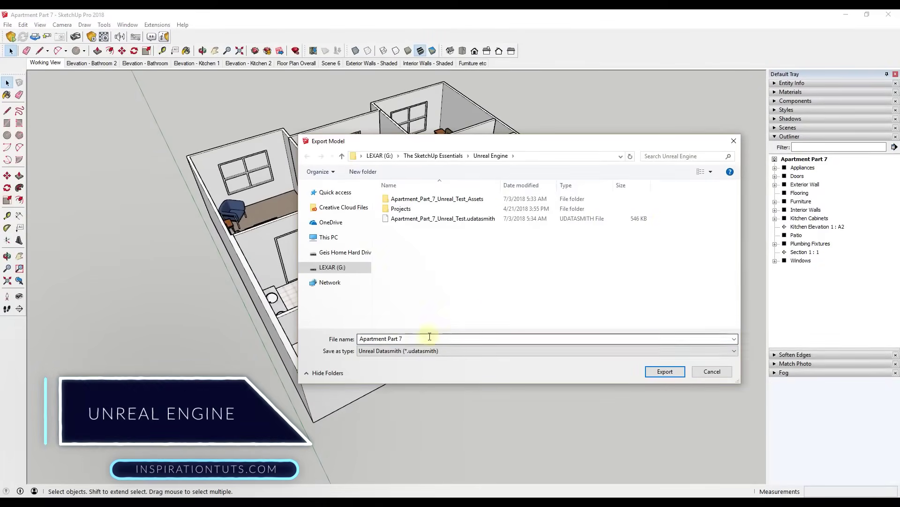
pyautogui.press('Return')
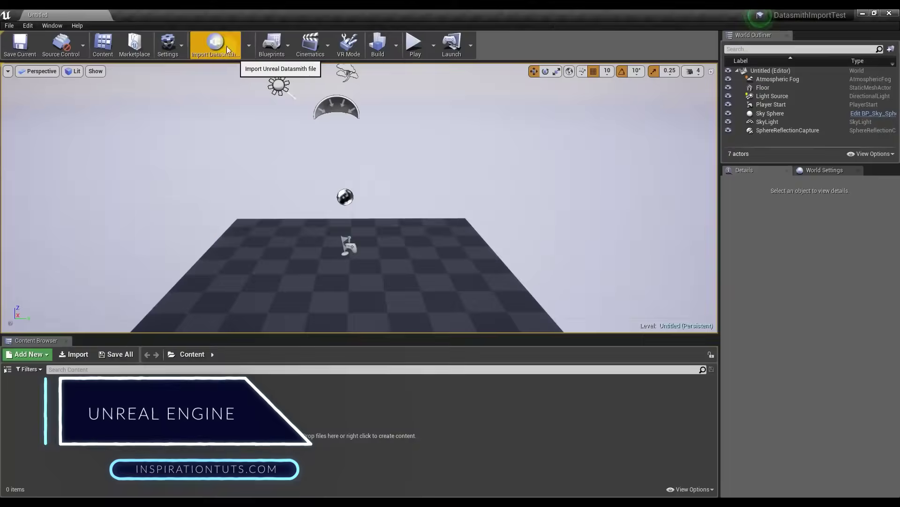
# Step: Import Apartment_Part_7_Unreal_Test.udatasmith with geometry, materials, lights and cameras into the level
pyautogui.click(221, 43)
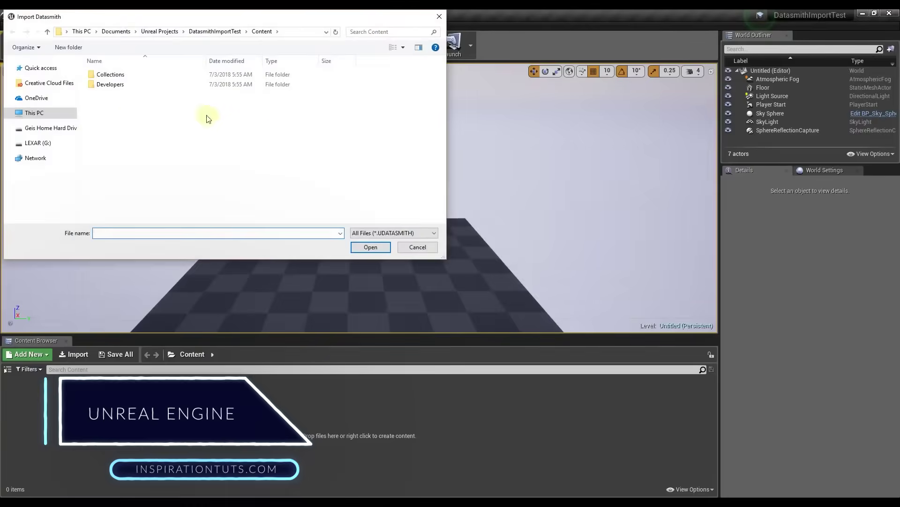
pyautogui.click(180, 114)
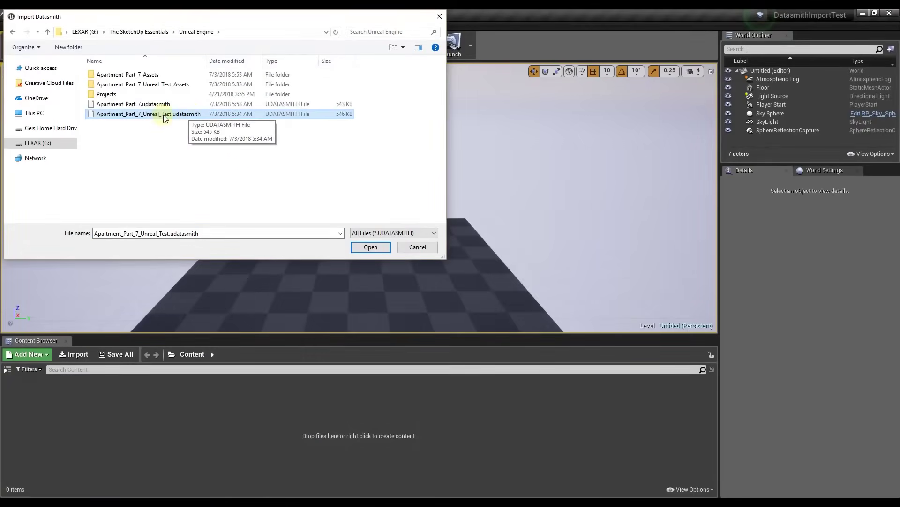
pyautogui.doubleClick(164, 114)
pyautogui.click(500, 361)
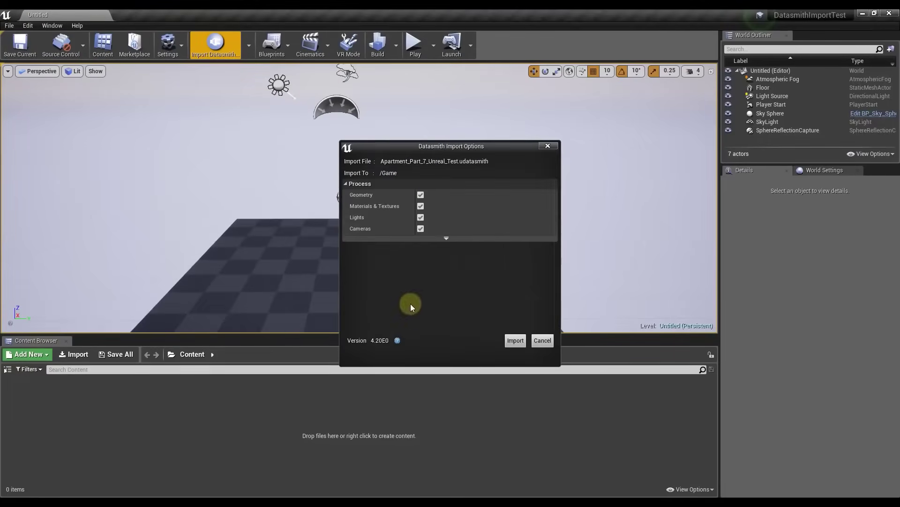
pyautogui.click(514, 340)
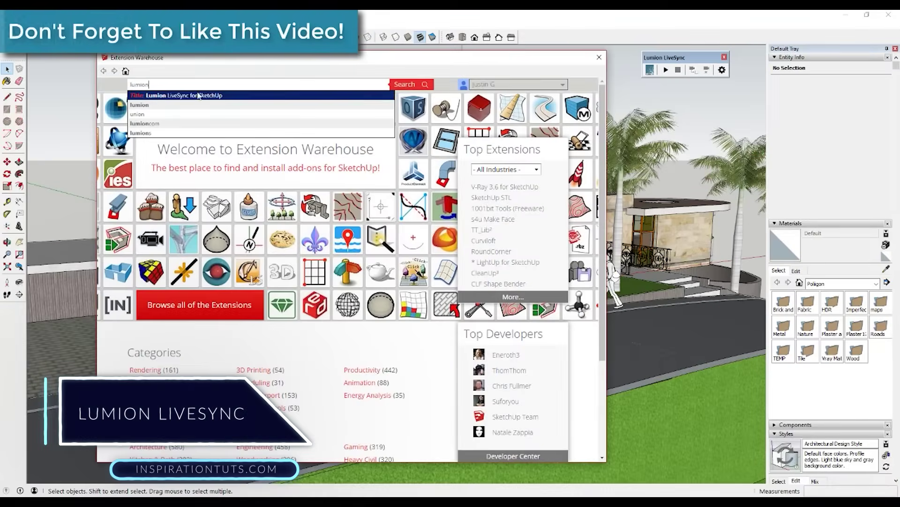
# Step: Enable the Lumion LiveSync toolbar, start LiveSync, and orbit the LA House so Lumion follows
pyautogui.click(198, 95)
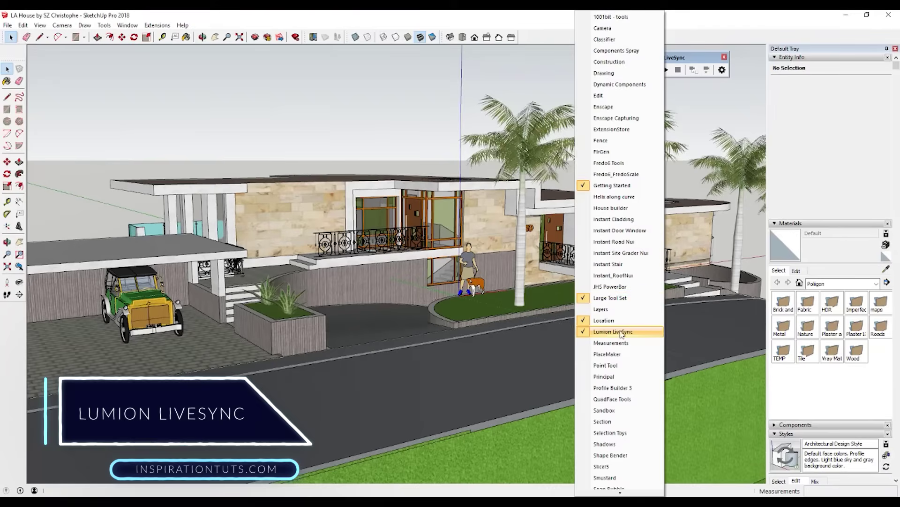
pyautogui.click(612, 332)
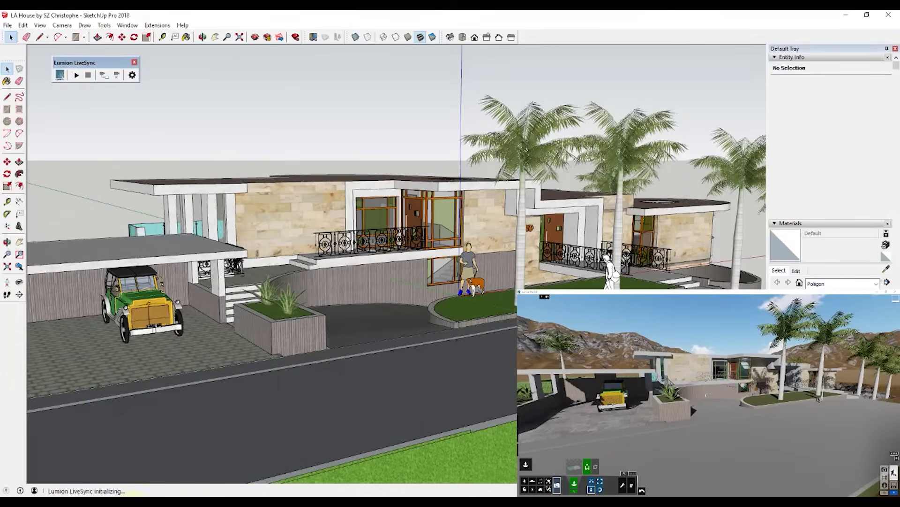
pyautogui.moveTo(260, 246); pyautogui.dragTo(378, 272, button='middle')
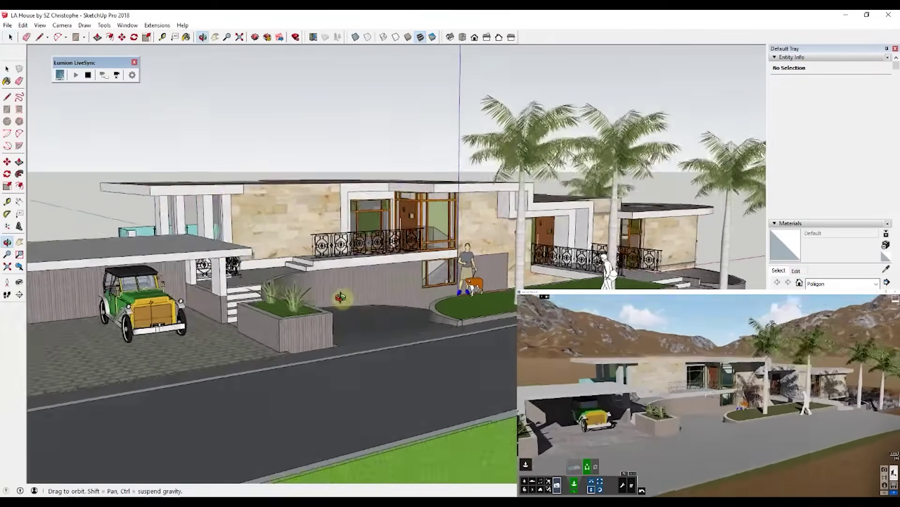
pyautogui.press('space')
pyautogui.moveTo(368, 227)
pyautogui.mouseDown(button='middle')
pyautogui.moveTo(469, 270)
pyautogui.moveTo(375, 385)
pyautogui.mouseUp(button='middle')
pyautogui.click(471, 272)
pyautogui.click(472, 271)
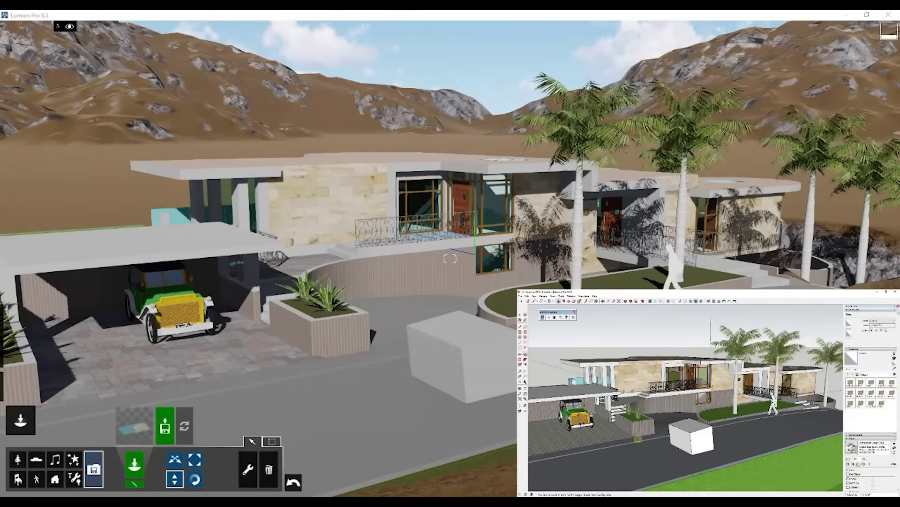